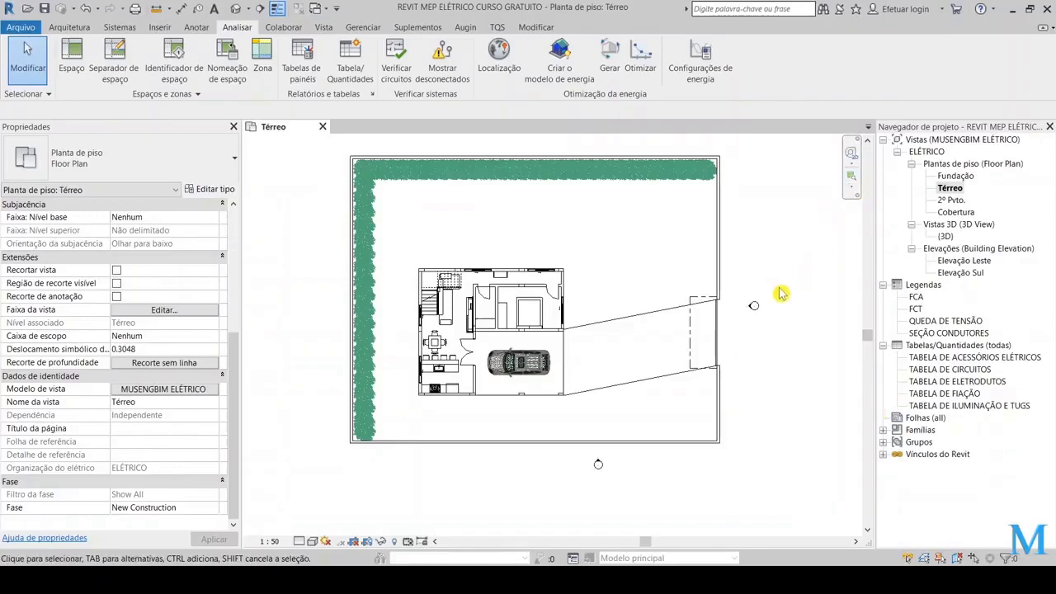
# Make an independent duplicate of the Térreo floor plan.
pyautogui.moveTo(775, 302); pyautogui.dragTo(764, 338, button='middle')
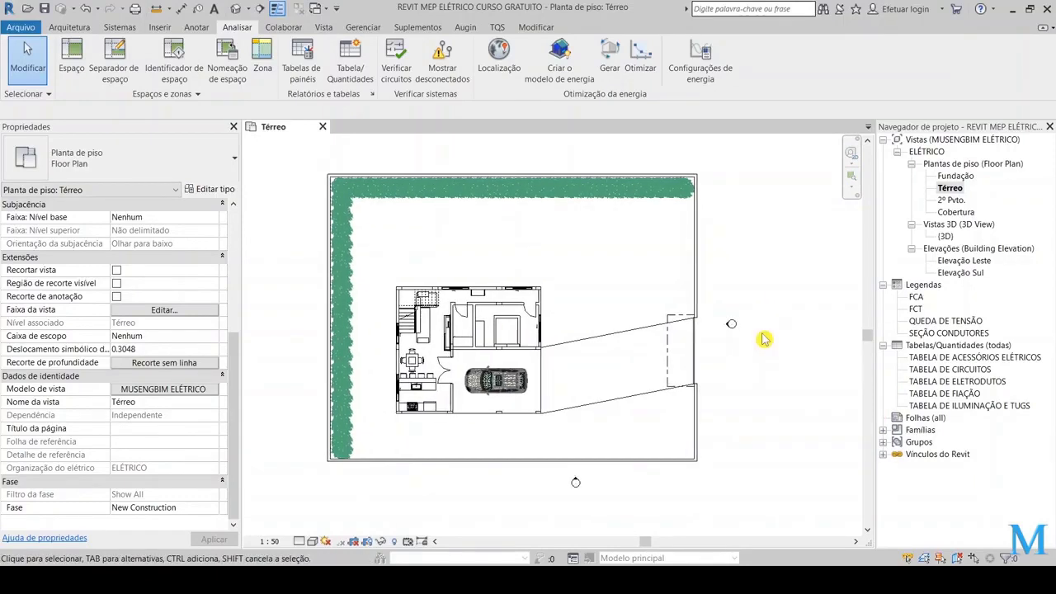
pyautogui.moveTo(734, 319); pyautogui.dragTo(754, 335, button='middle')
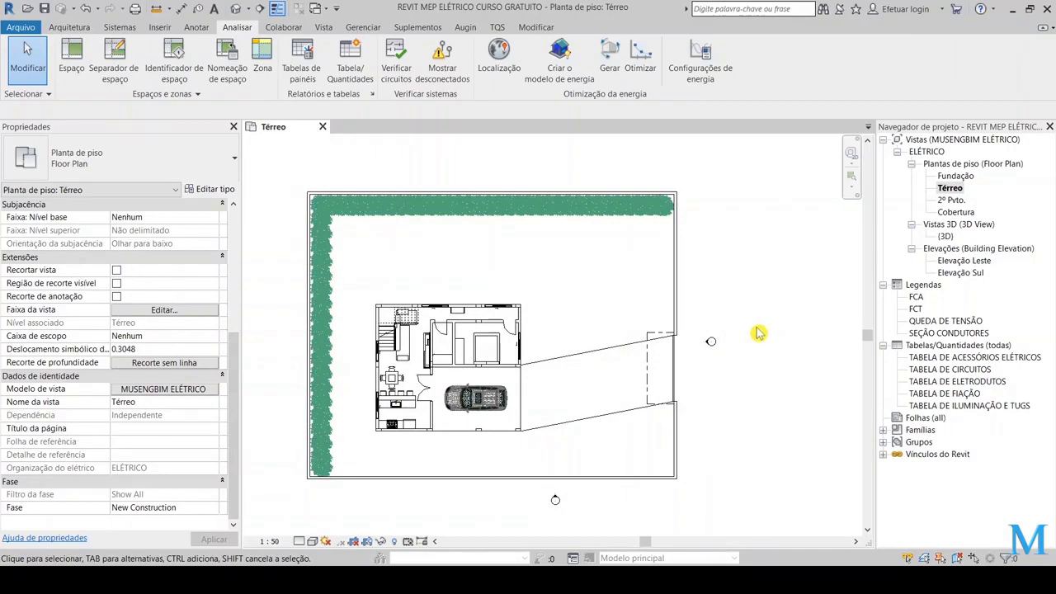
pyautogui.click(950, 200)
pyautogui.click(950, 189)
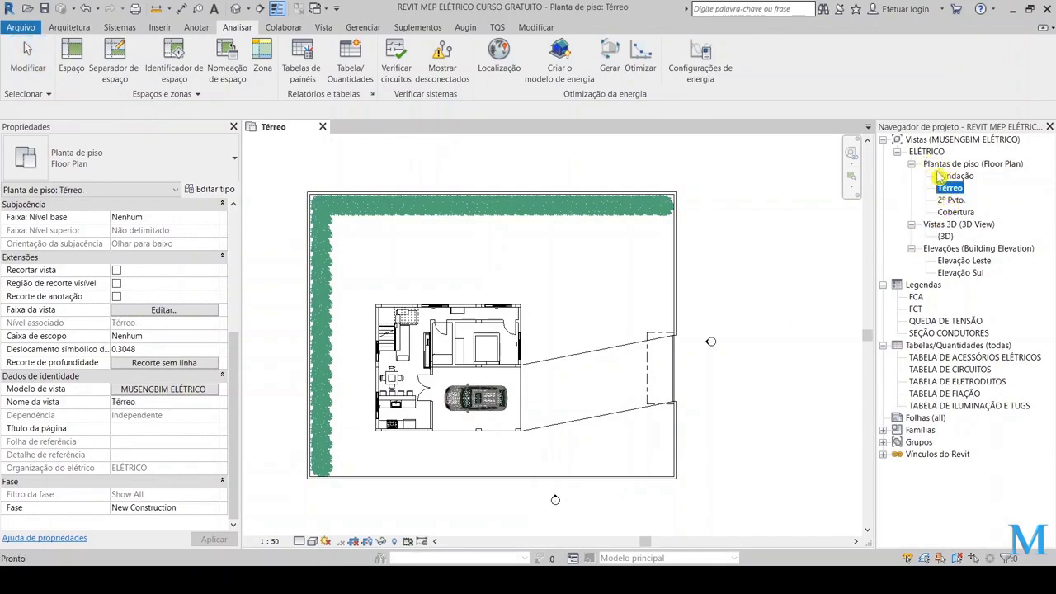
pyautogui.click(953, 201)
pyautogui.click(950, 189)
pyautogui.rightClick(951, 190)
pyautogui.moveTo(922, 284)
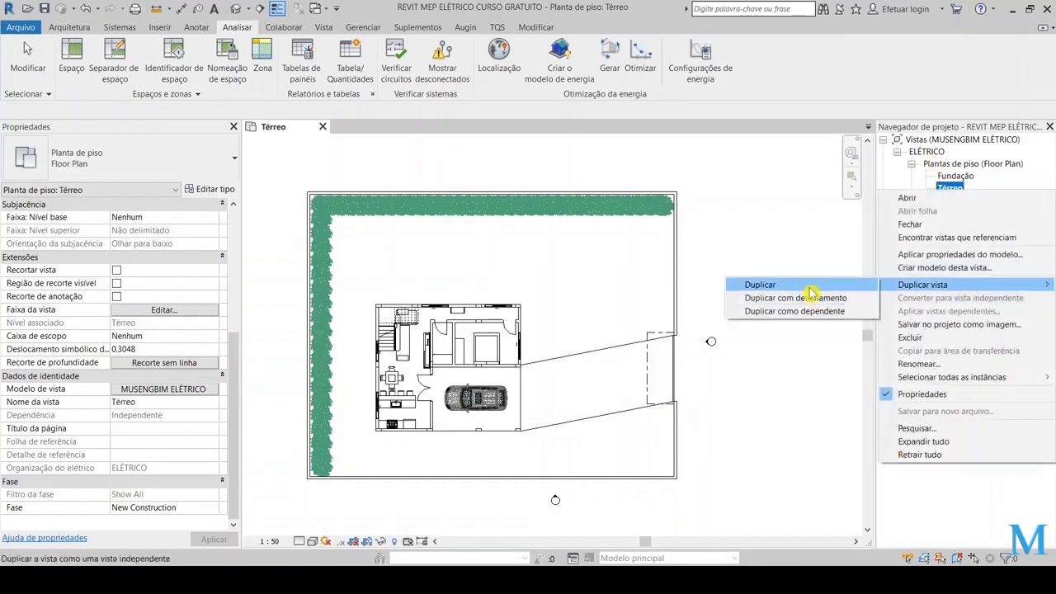
pyautogui.click(811, 290)
# Rename the Térreo copy to 'Térreo - Cômodos'.
pyautogui.click(982, 207)
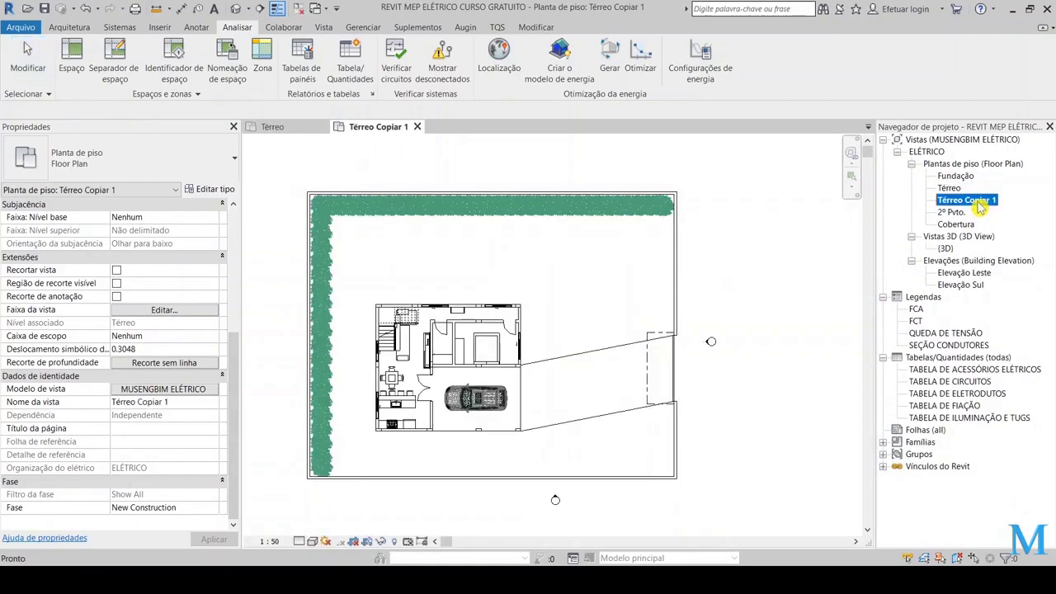
pyautogui.rightClick(982, 207)
pyautogui.click(955, 376)
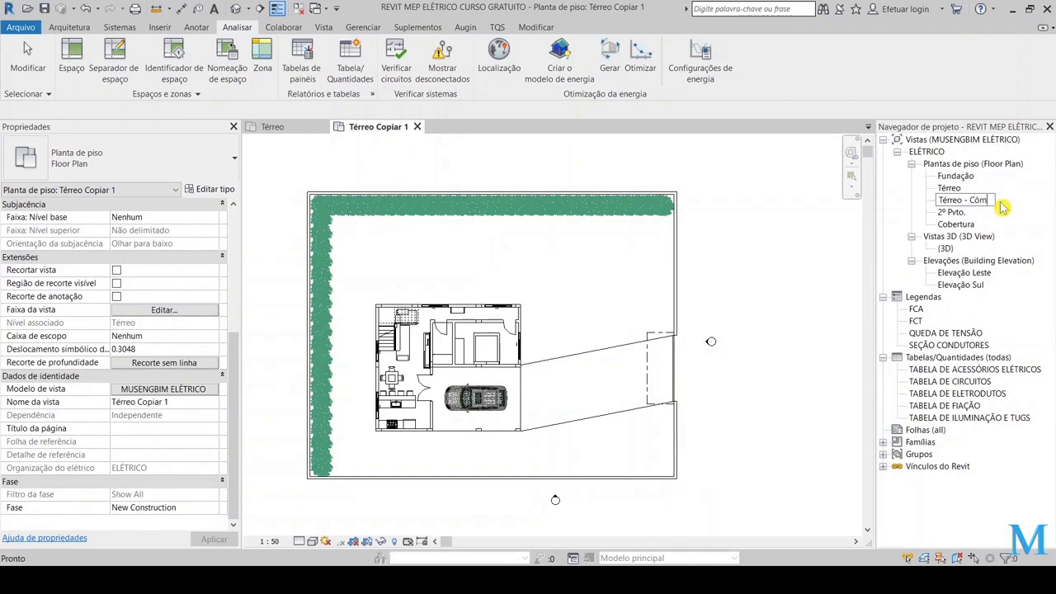
pyautogui.press('Return')
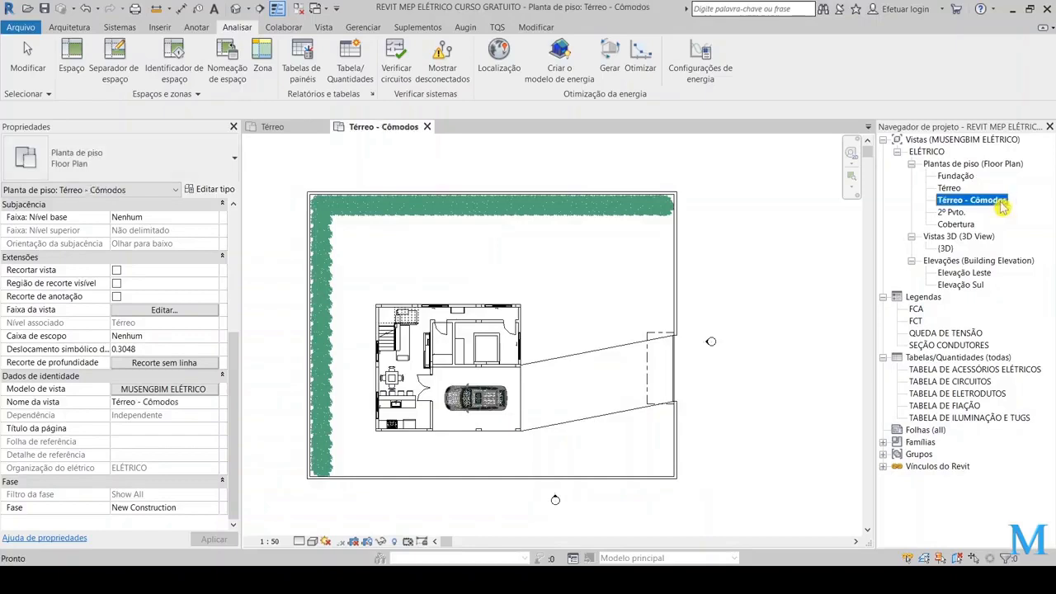
pyautogui.click(951, 213)
pyautogui.rightClick(953, 215)
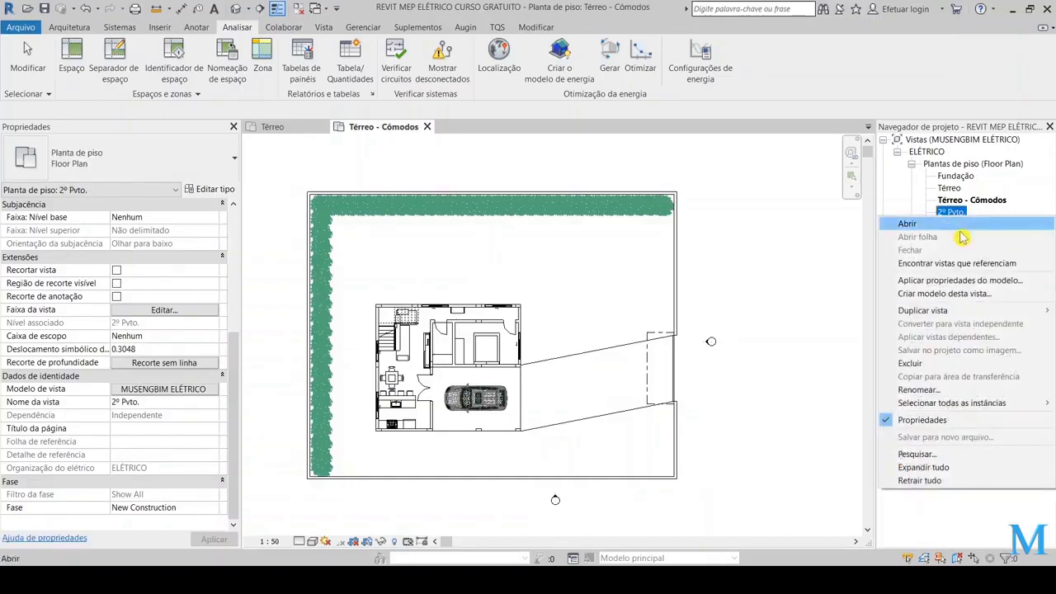
# Duplicate 2º Pvto. as '2º Pvto. - Cômodos' and reopen Térreo - Cômodos.
pyautogui.click(858, 310)
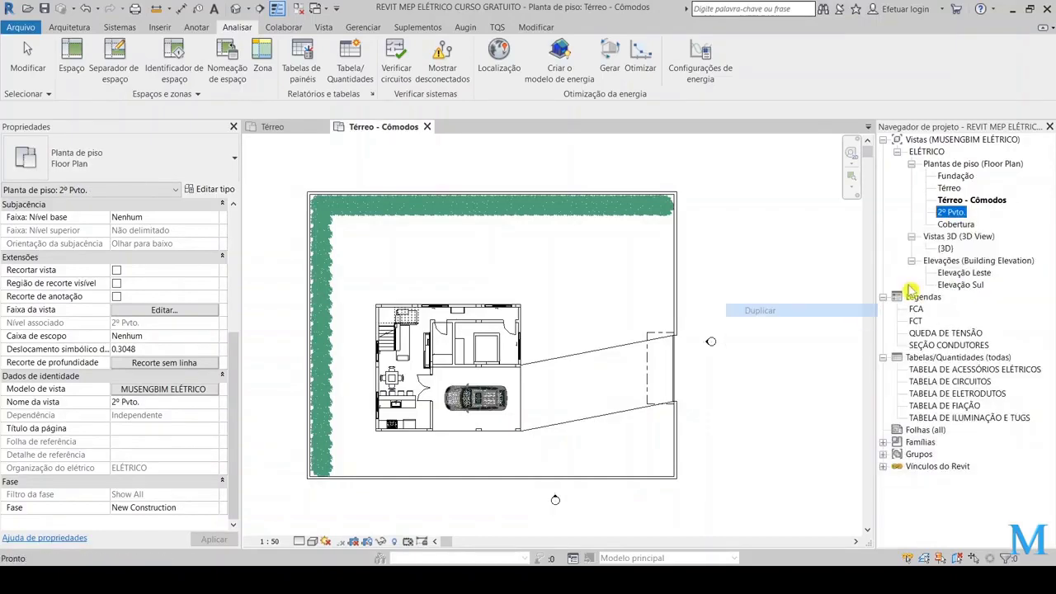
pyautogui.rightClick(966, 226)
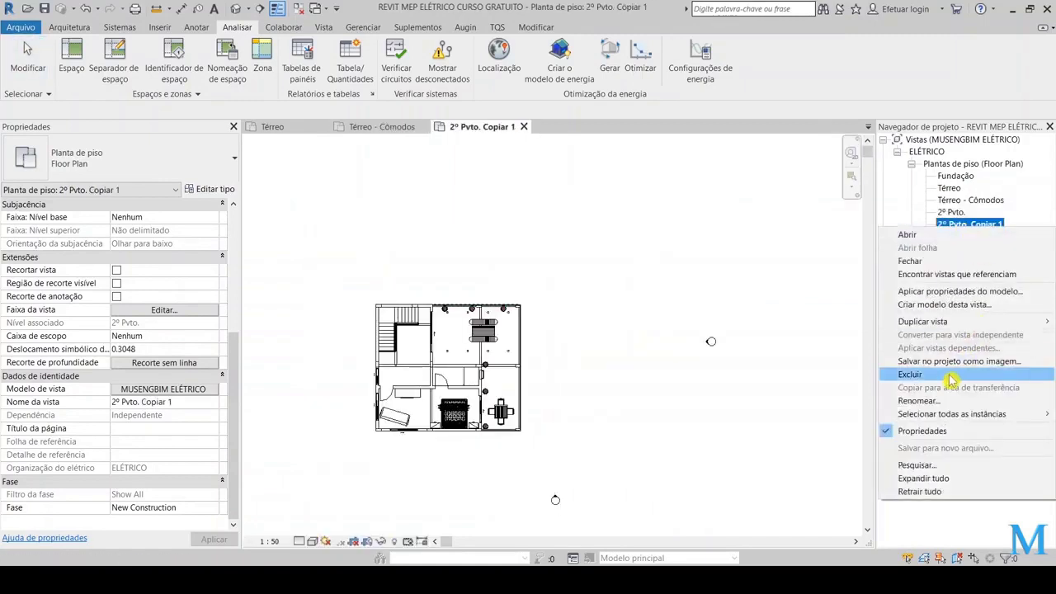
pyautogui.click(916, 401)
pyautogui.write('- Cô')
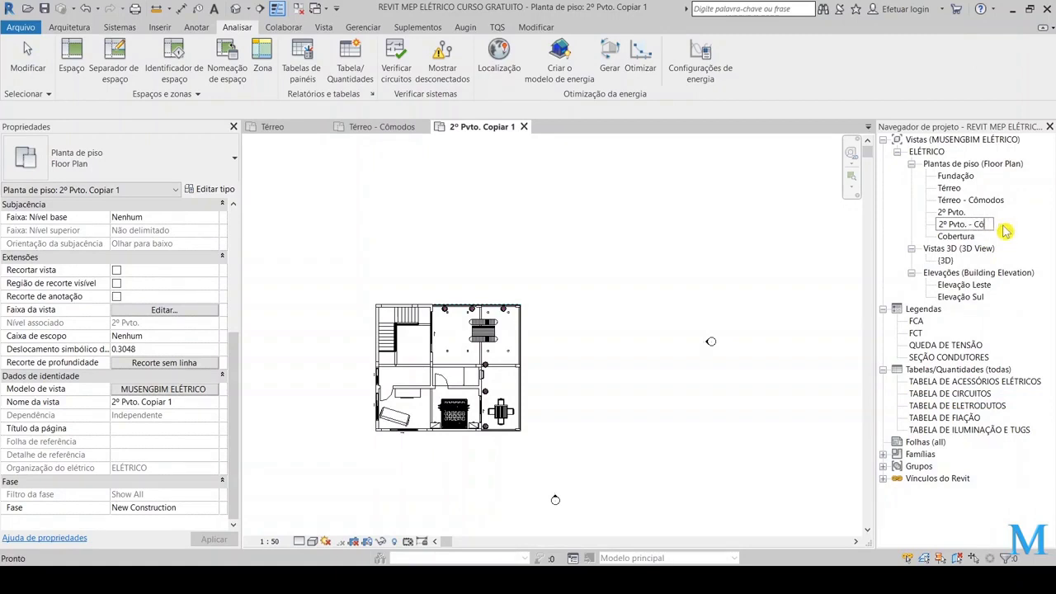
pyautogui.write('modos')
pyautogui.press('Return')
pyautogui.doubleClick(974, 200)
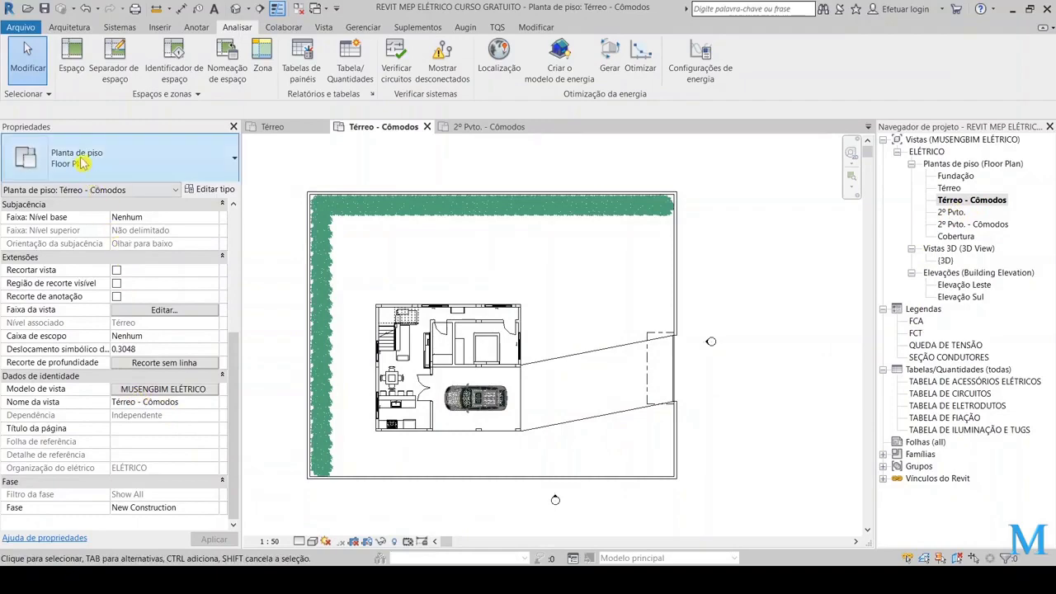
# Set the view template to <Nenhum> on Térreo - Cômodos and 2º Pvto. - Cômodos.
pyautogui.click(189, 392)
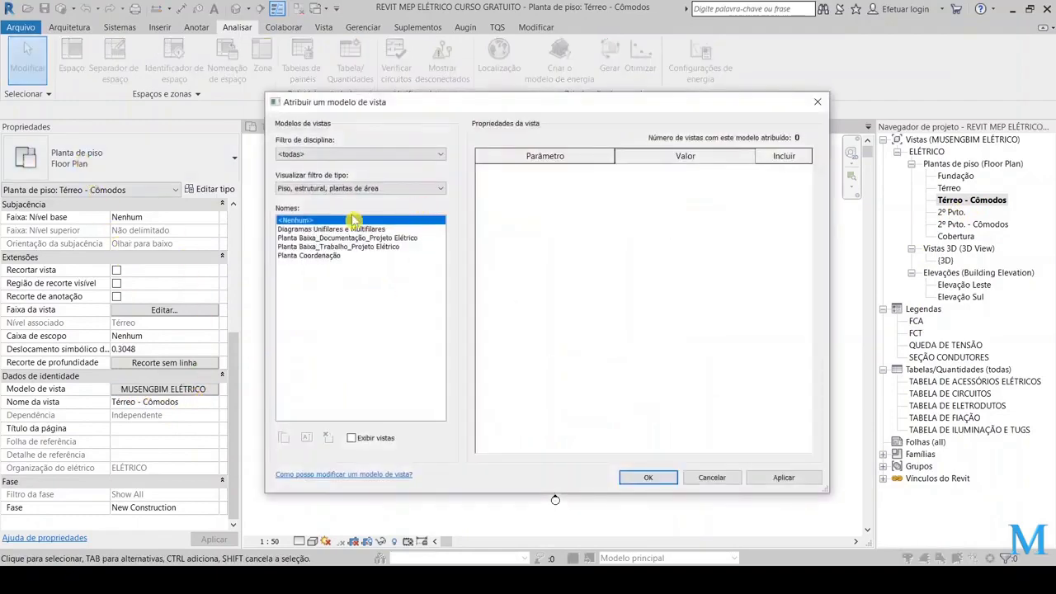
pyautogui.click(648, 485)
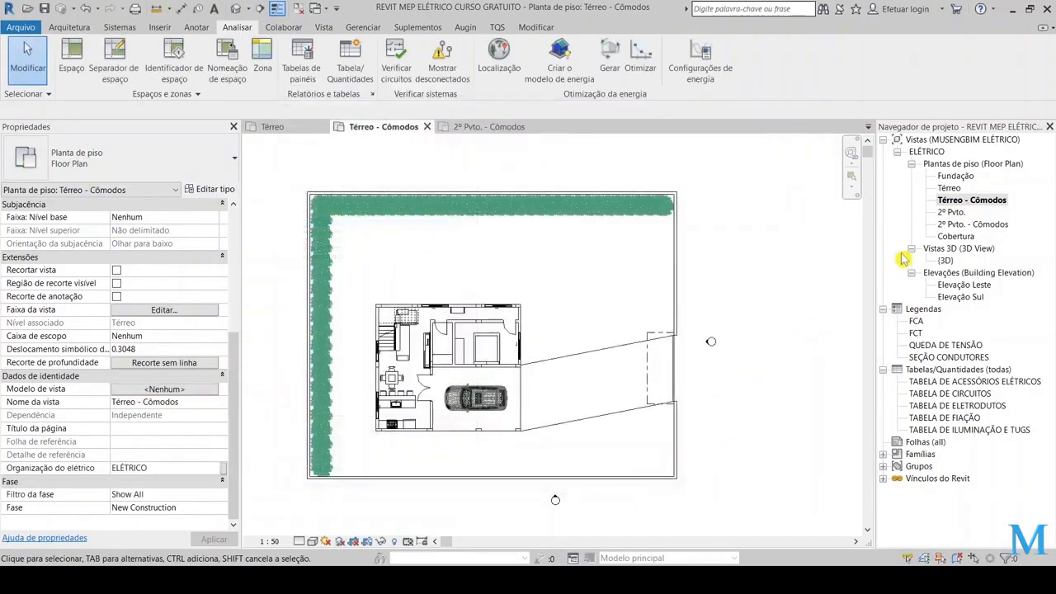
pyautogui.doubleClick(954, 226)
pyautogui.click(185, 392)
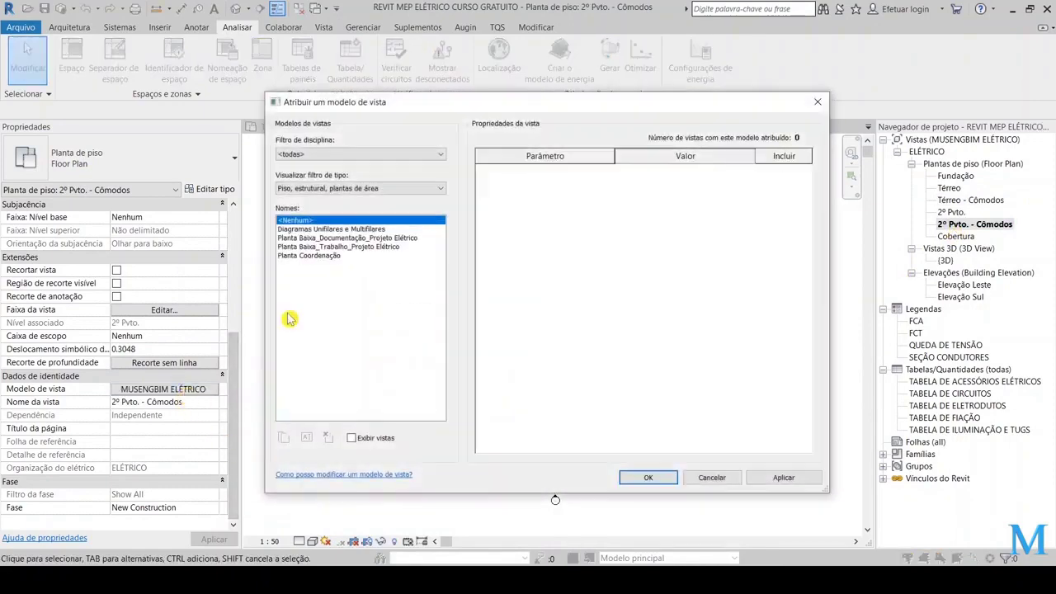
pyautogui.click(647, 482)
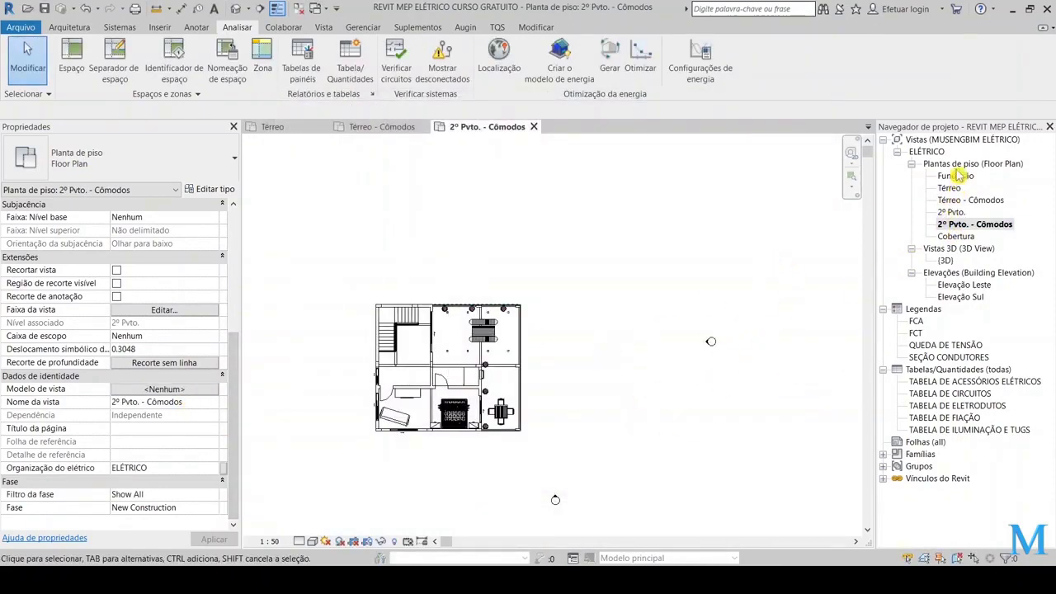
pyautogui.click(926, 153)
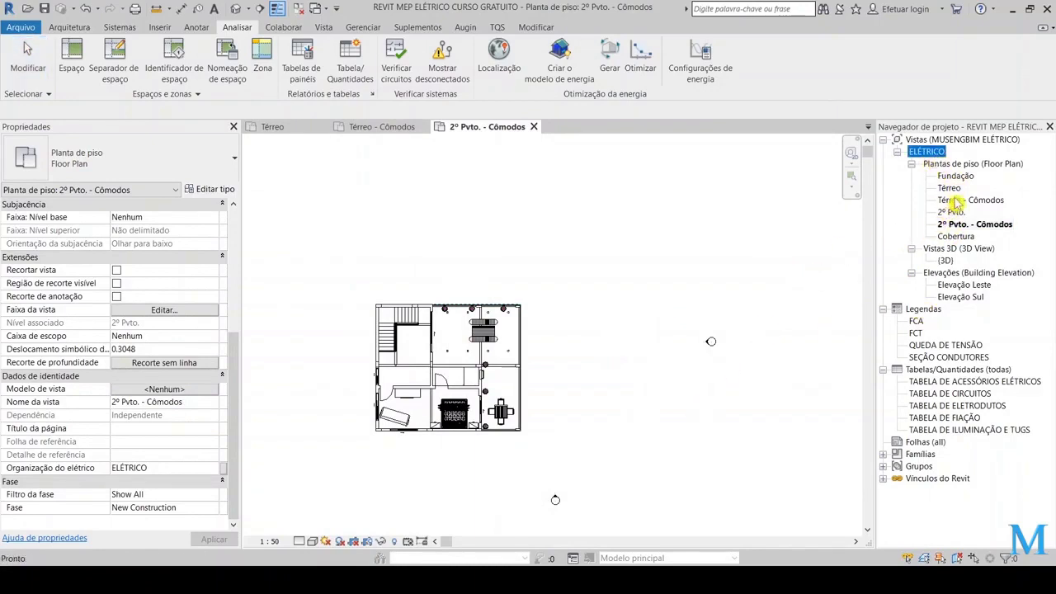
# Open Térreo - Cômodos and enter ELÉTRICO as its Organização do elétrico value.
pyautogui.click(957, 203)
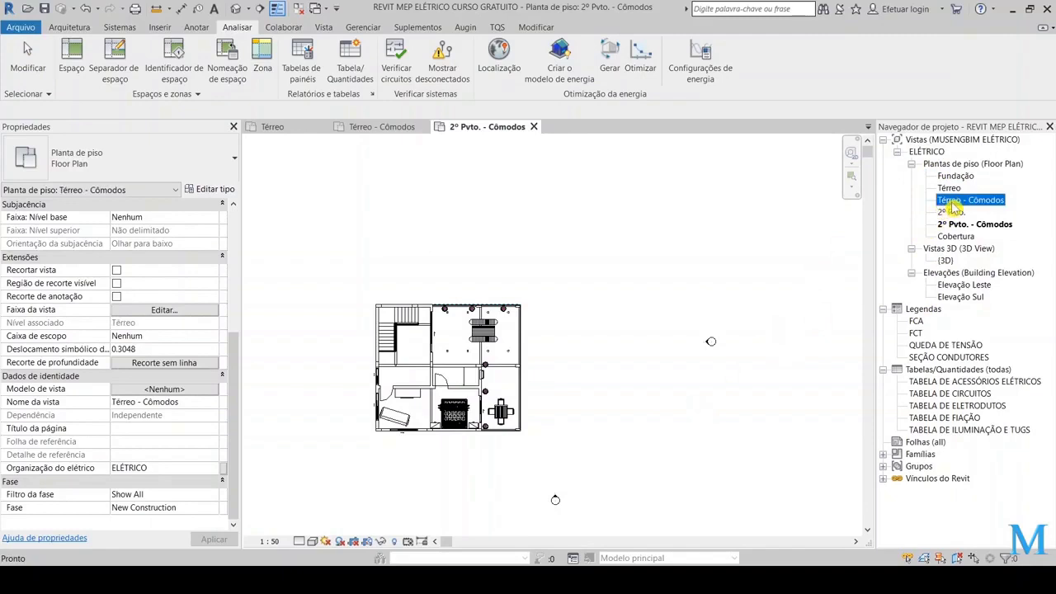
pyautogui.doubleClick(957, 202)
pyautogui.click(195, 470)
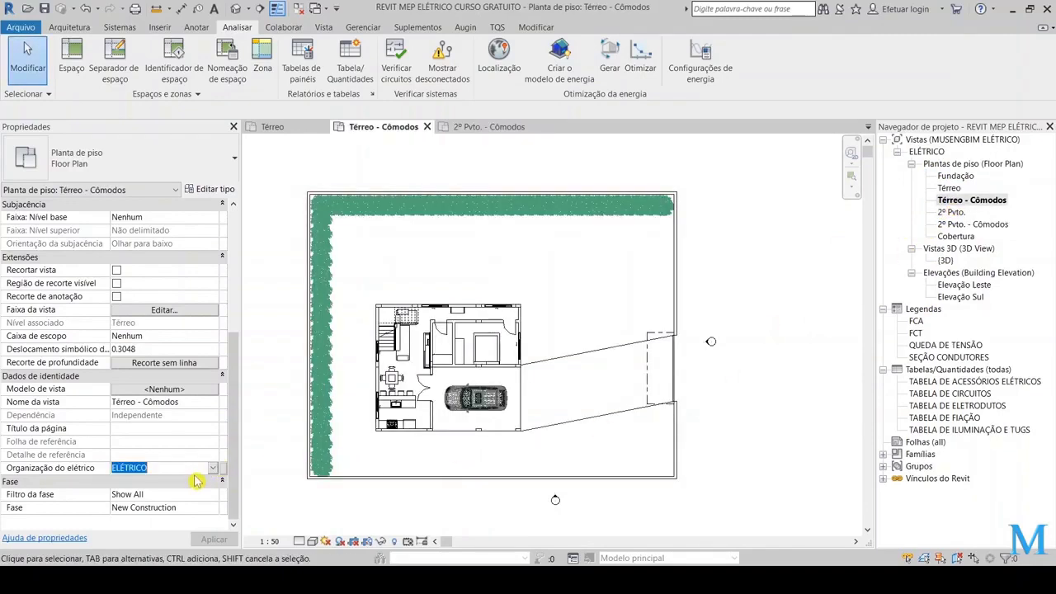
pyautogui.write('ELÉTRICO')
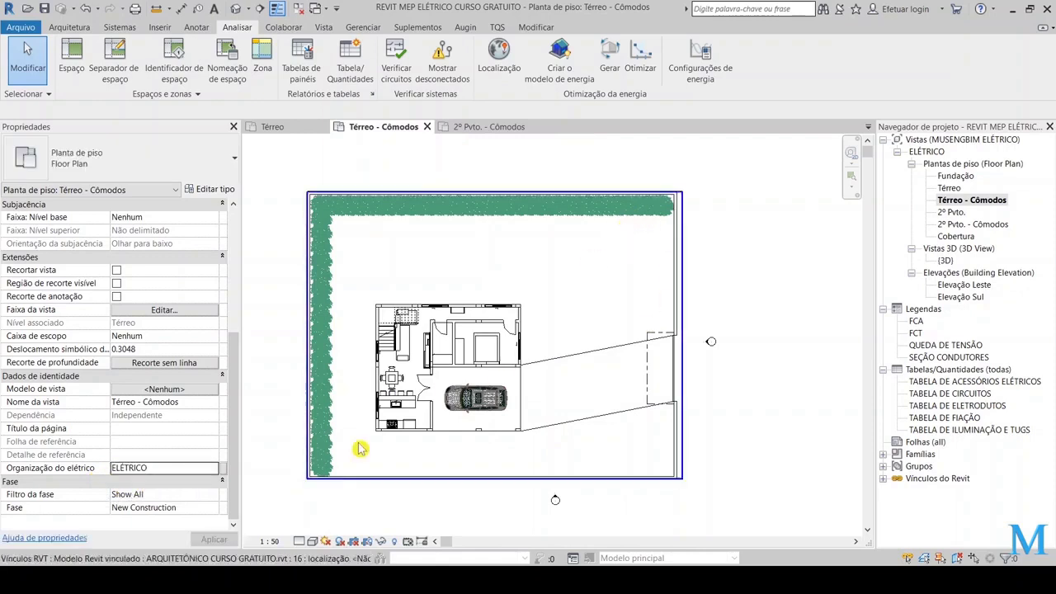
pyautogui.doubleClick(181, 467)
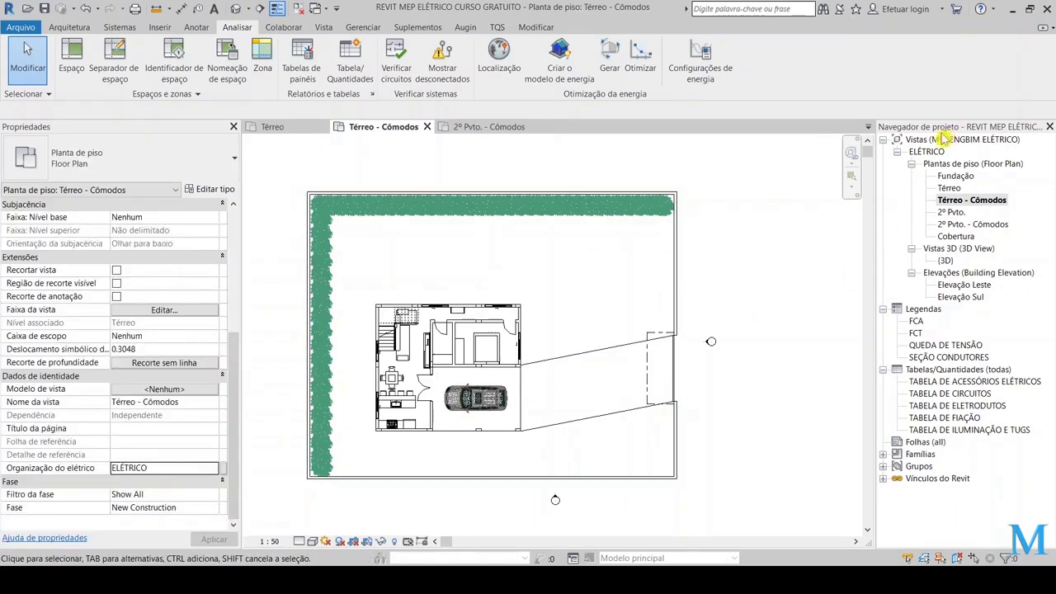
# Change Organização do elétrico to ELÉTRICO CÔMODOS and apply it.
pyautogui.click(158, 468)
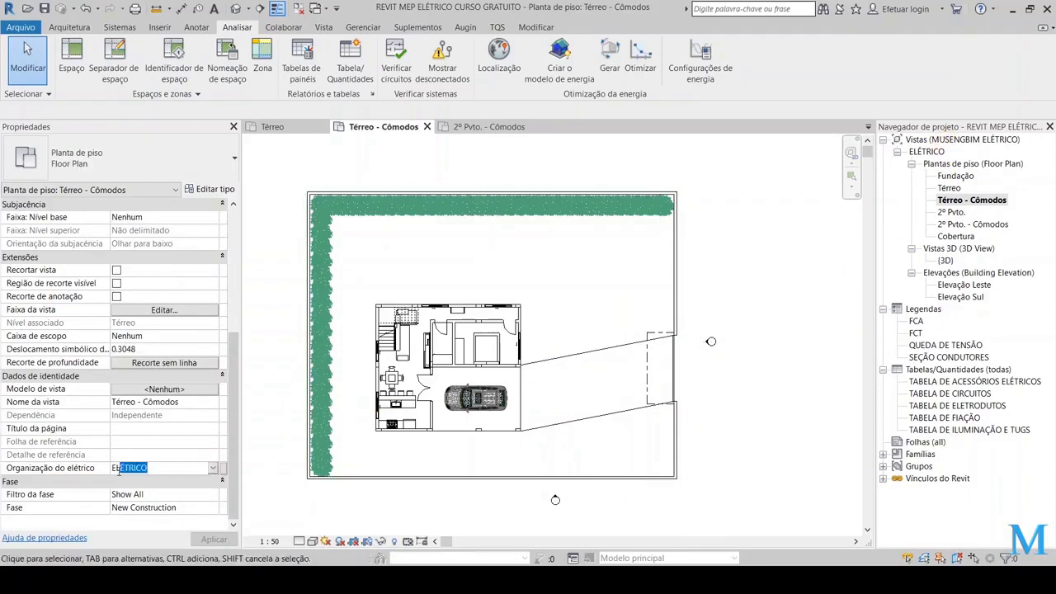
pyautogui.click(164, 468)
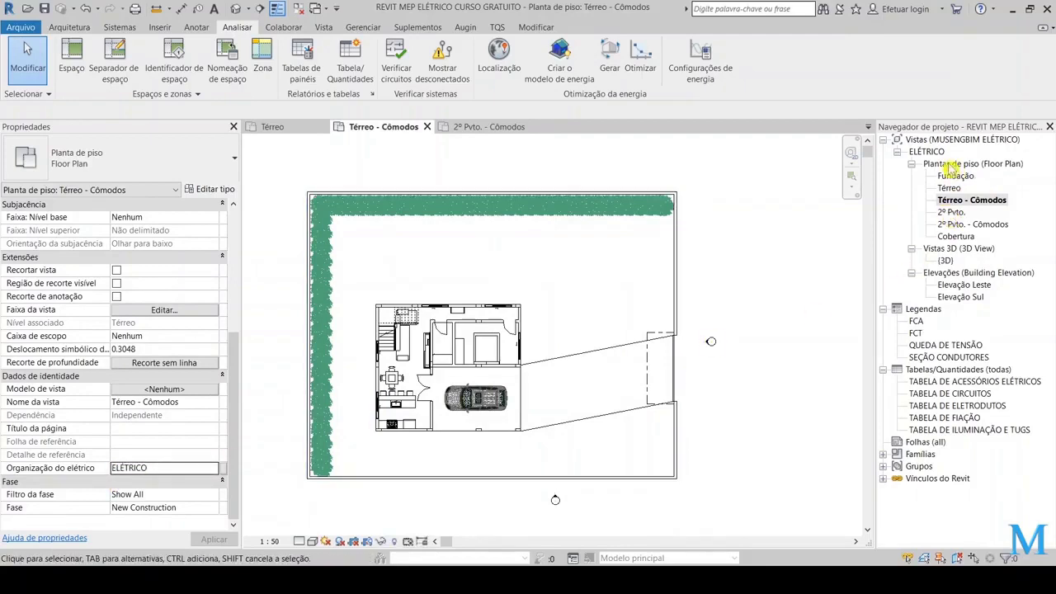
pyautogui.click(165, 470)
pyautogui.click(164, 470)
pyautogui.doubleClick(169, 468)
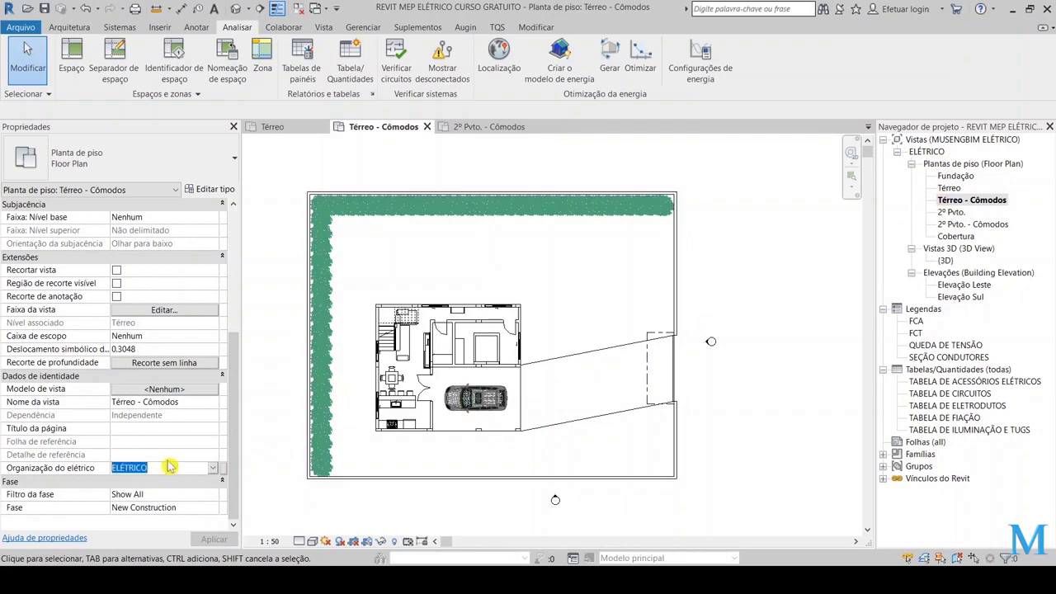
pyautogui.write('ELÉTRICO CÔMODOS')
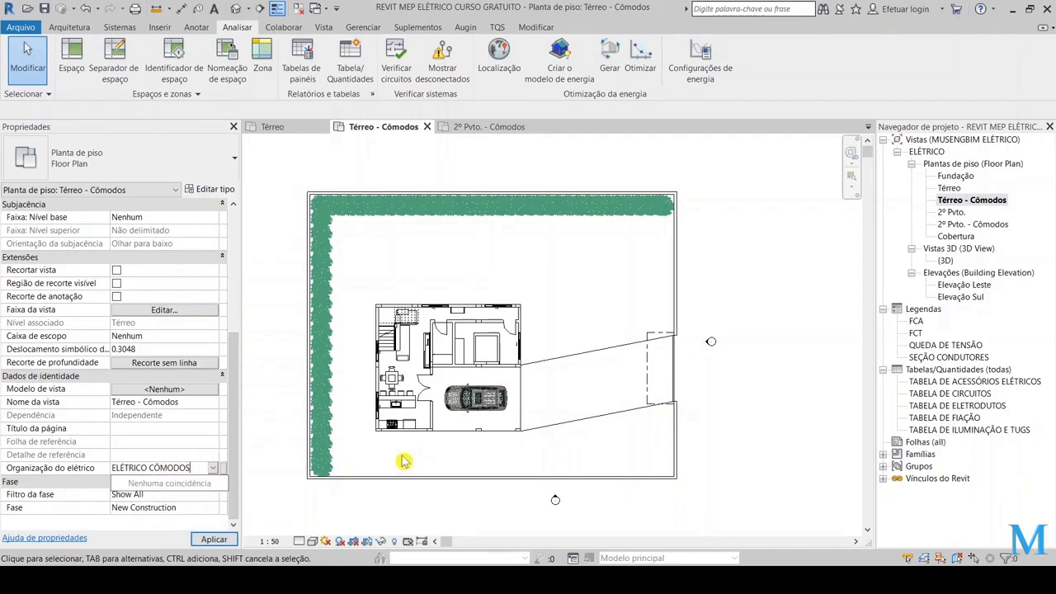
pyautogui.press('Return')
pyautogui.click(969, 297)
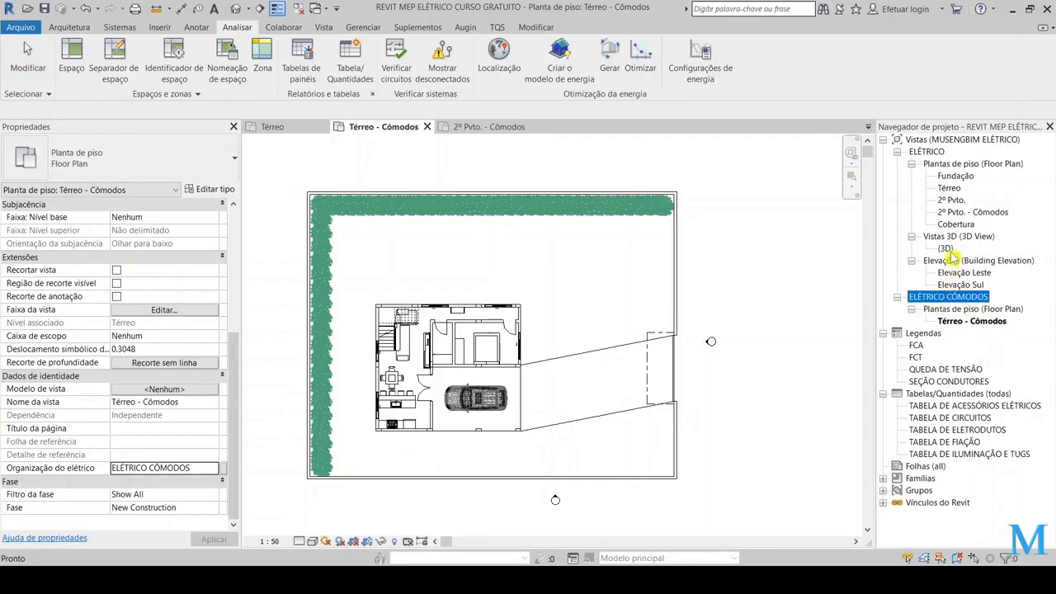
pyautogui.click(961, 213)
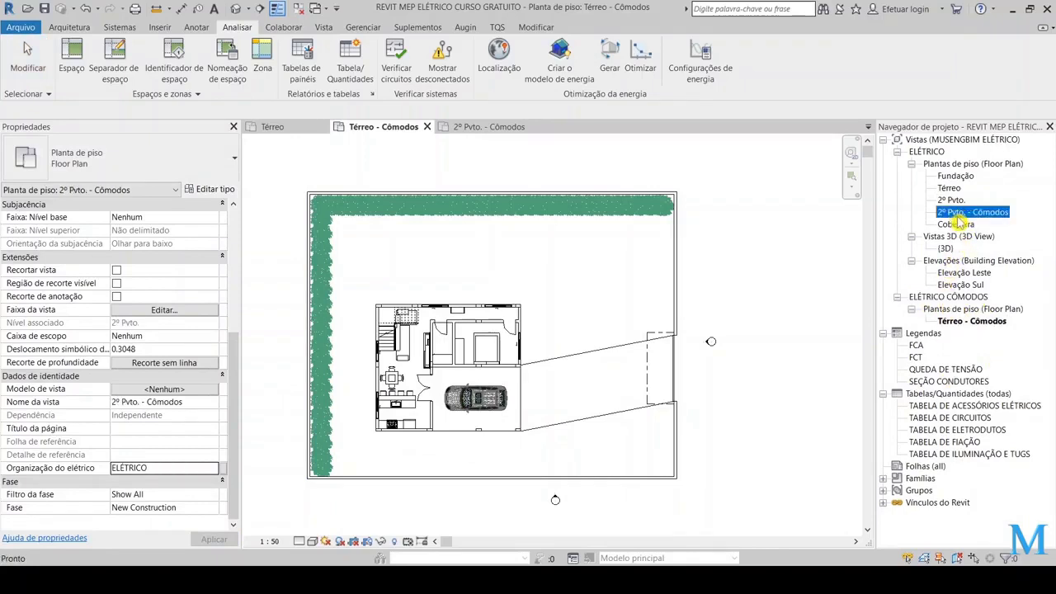
# Set 2º Pvto. - Cômodos' Organização do elétrico to ELÉTRICO CÔMODOS.
pyautogui.click(208, 471)
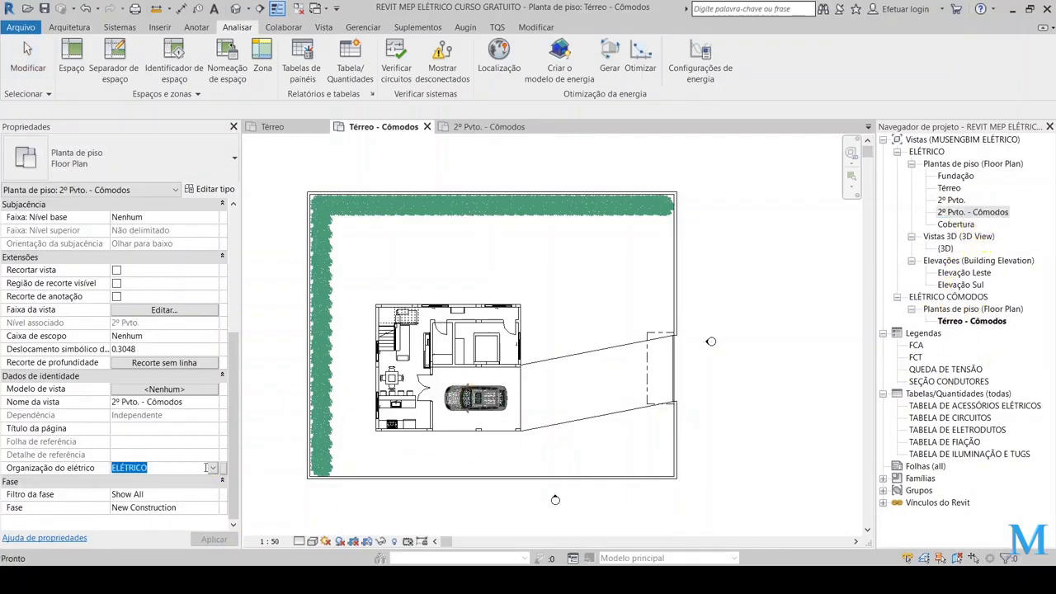
pyautogui.click(213, 472)
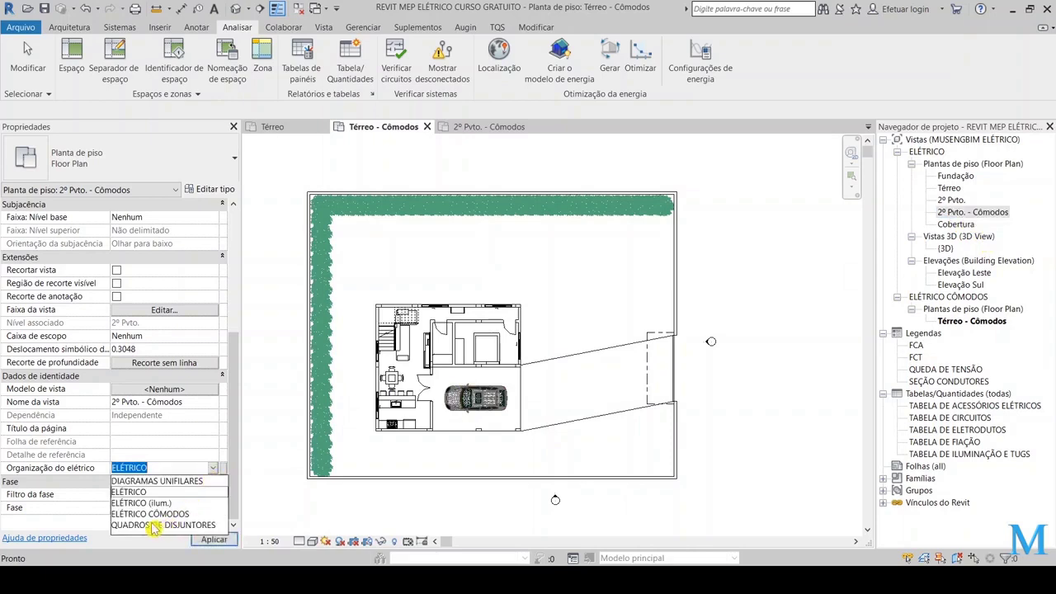
pyautogui.click(165, 513)
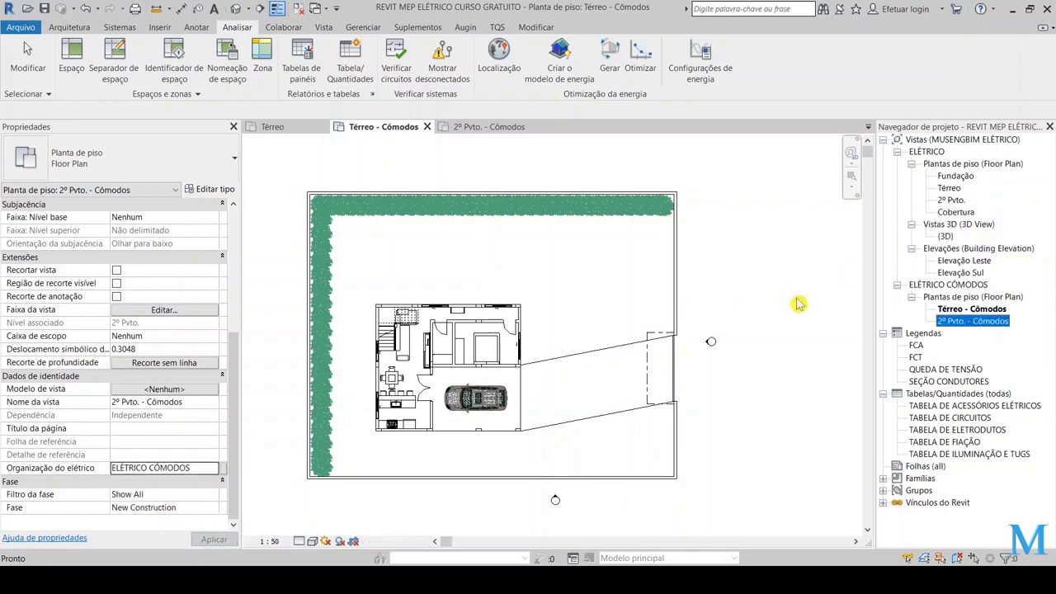
pyautogui.click(970, 285)
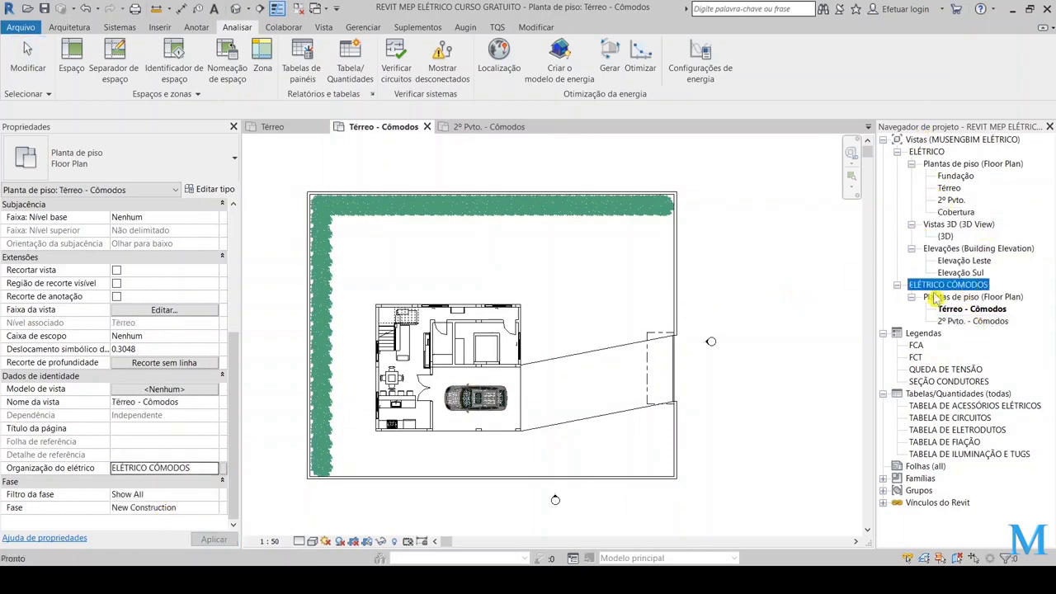
# For Térreo - Cômodos, list all template types and pick MUSENGBIM ELÉTRICO PLANTAS to duplicate.
pyautogui.click(953, 308)
pyautogui.click(955, 321)
pyautogui.click(957, 309)
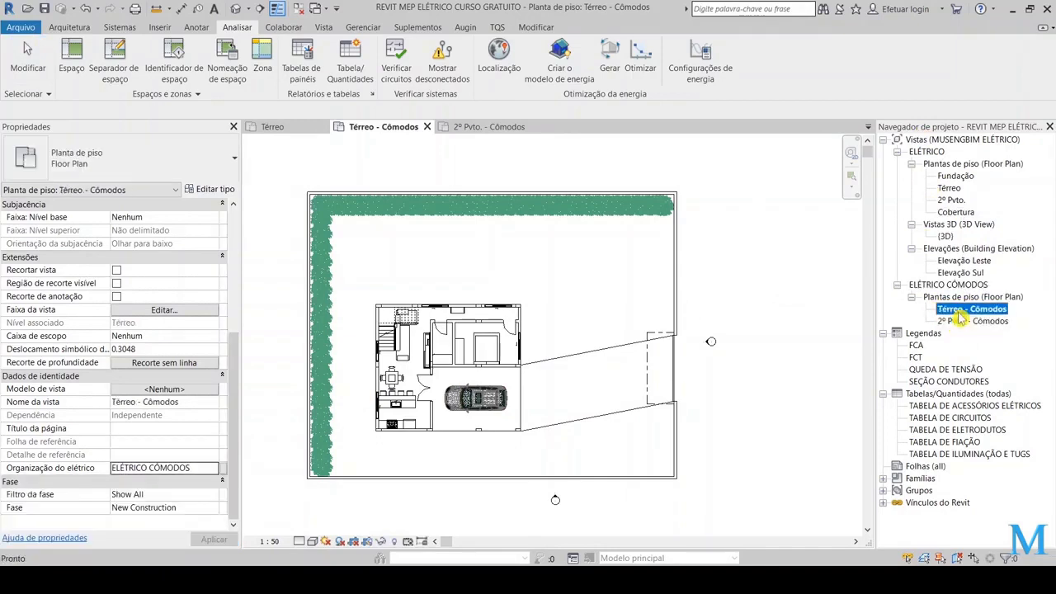
pyautogui.click(751, 346)
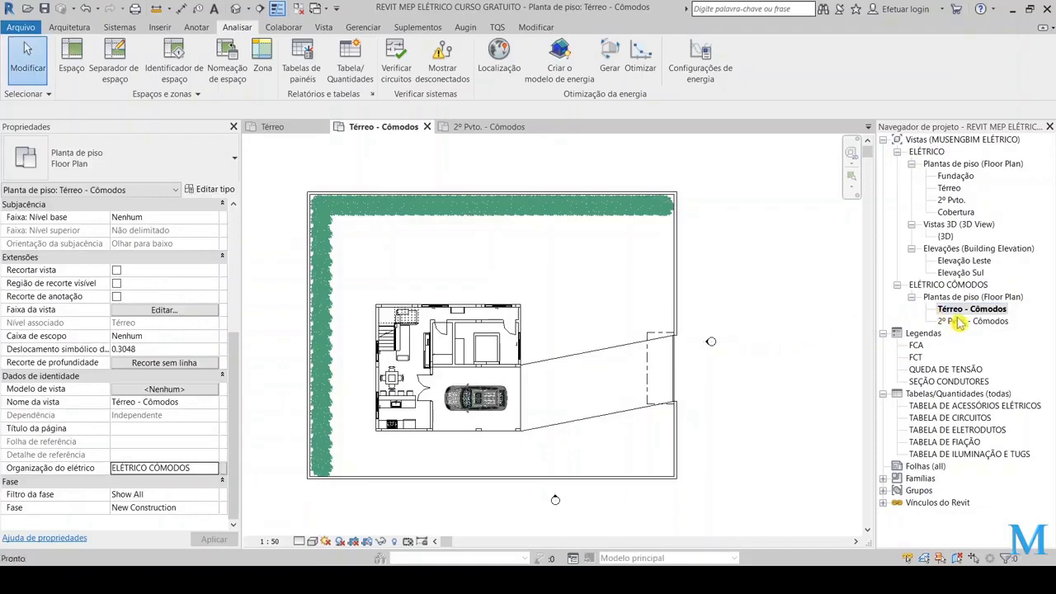
pyautogui.click(957, 311)
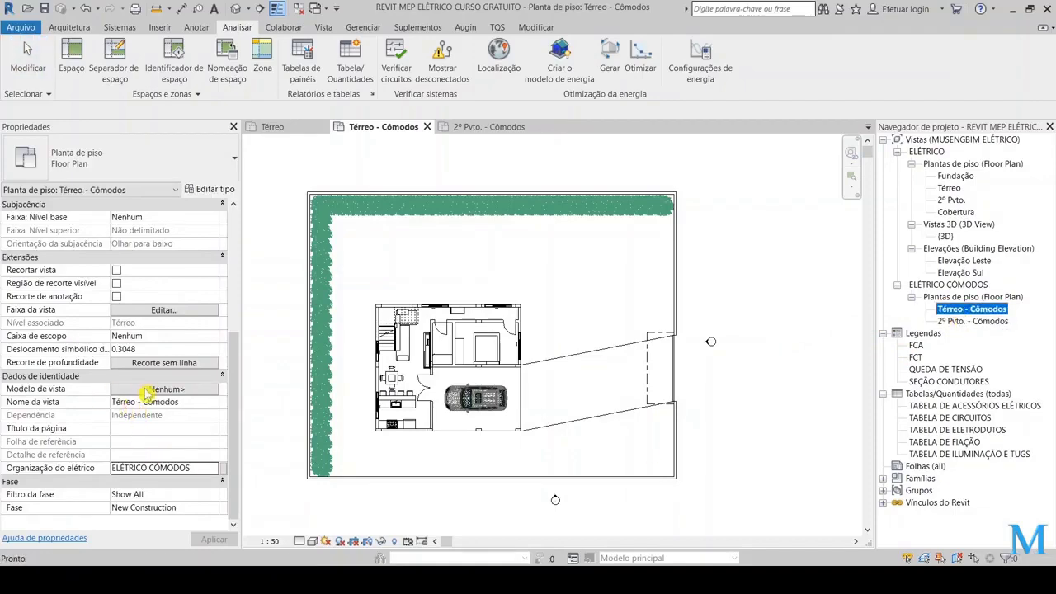
pyautogui.click(146, 392)
pyautogui.click(328, 188)
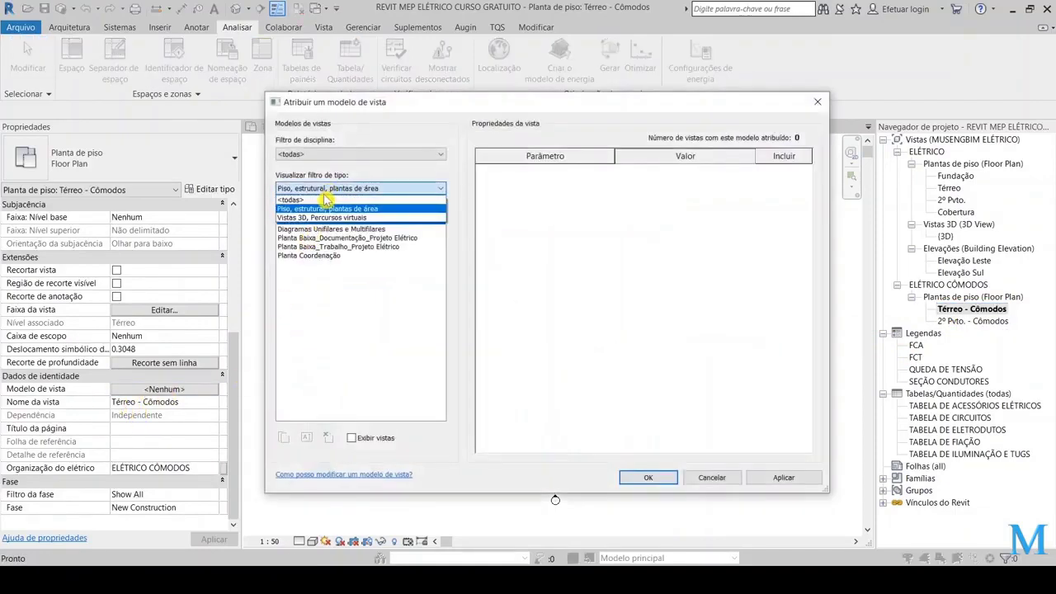
pyautogui.click(328, 199)
pyautogui.click(293, 265)
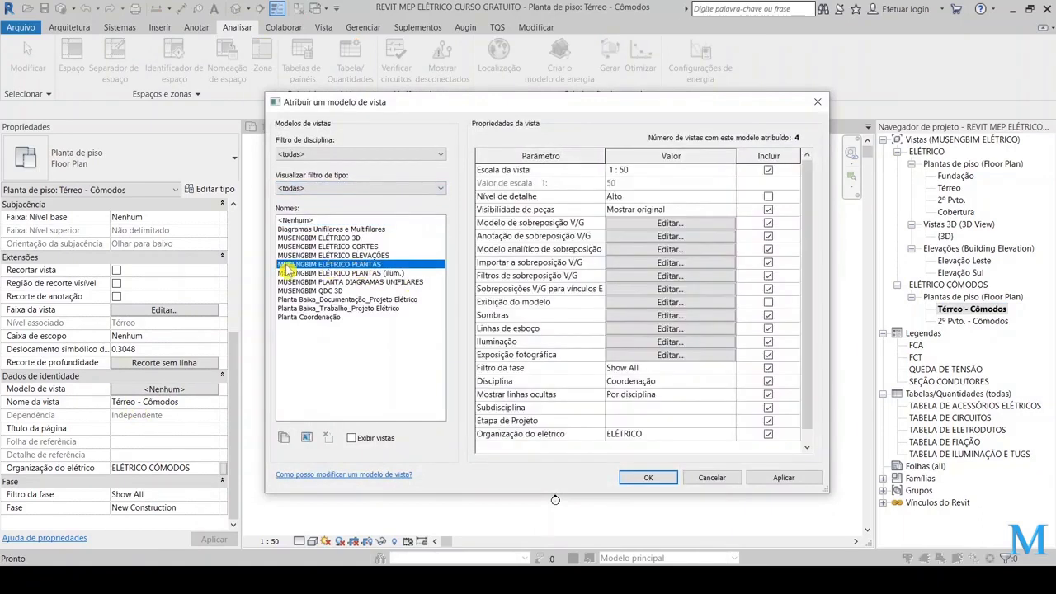
pyautogui.click(282, 439)
# Name the template copy 'MUSENGBIM ELÉTRICO PLANTAS CÔMODOS' and assign it to Térreo - Cômodos.
pyautogui.write('MUSENGBIM ELÉTRICO')
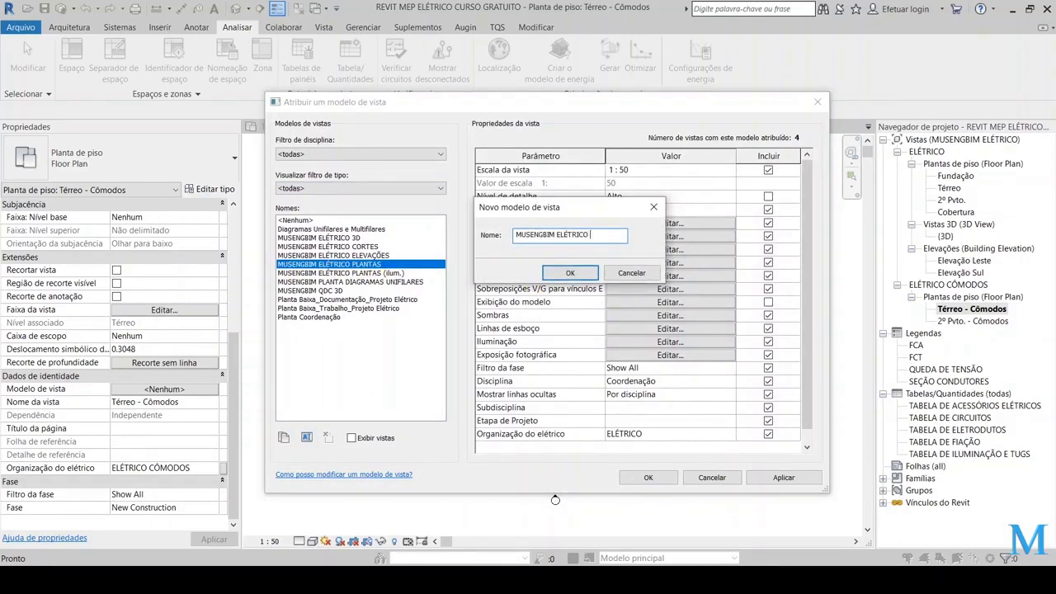
pyautogui.write('AS CÔMODOS')
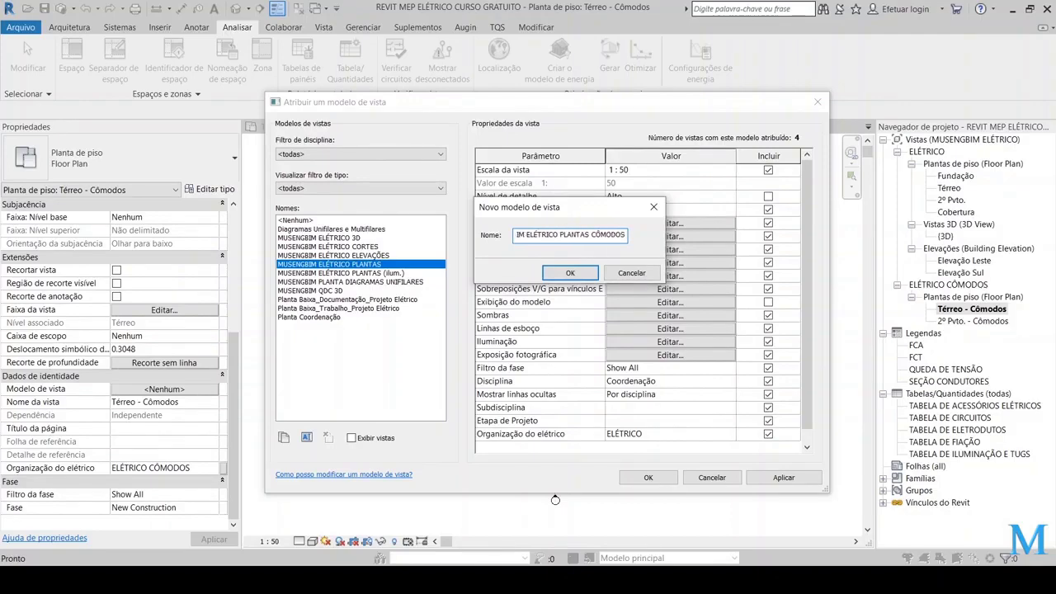
pyautogui.click(579, 273)
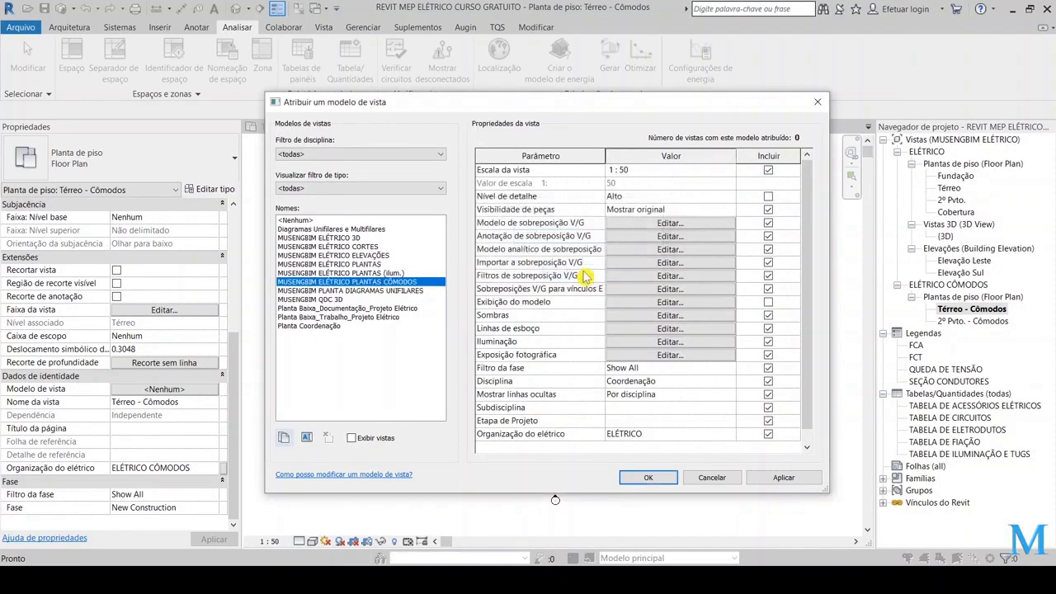
pyautogui.click(649, 479)
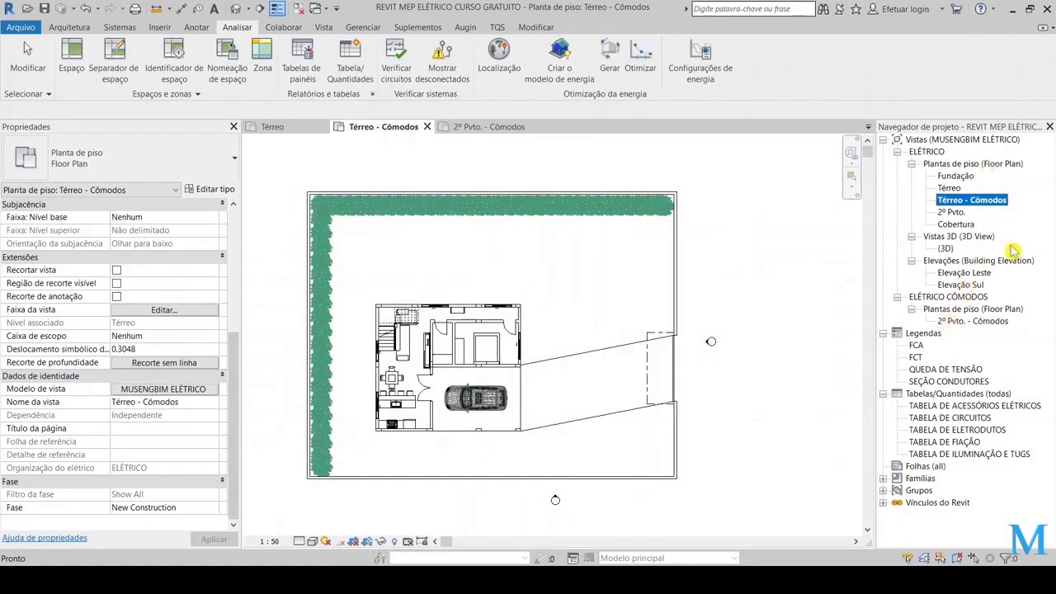
# Set the Cômodos template's Organização do elétrico to ELÉTRICO CÔMODOS and apply it to Térreo - Cômodos.
pyautogui.click(949, 212)
pyautogui.click(957, 202)
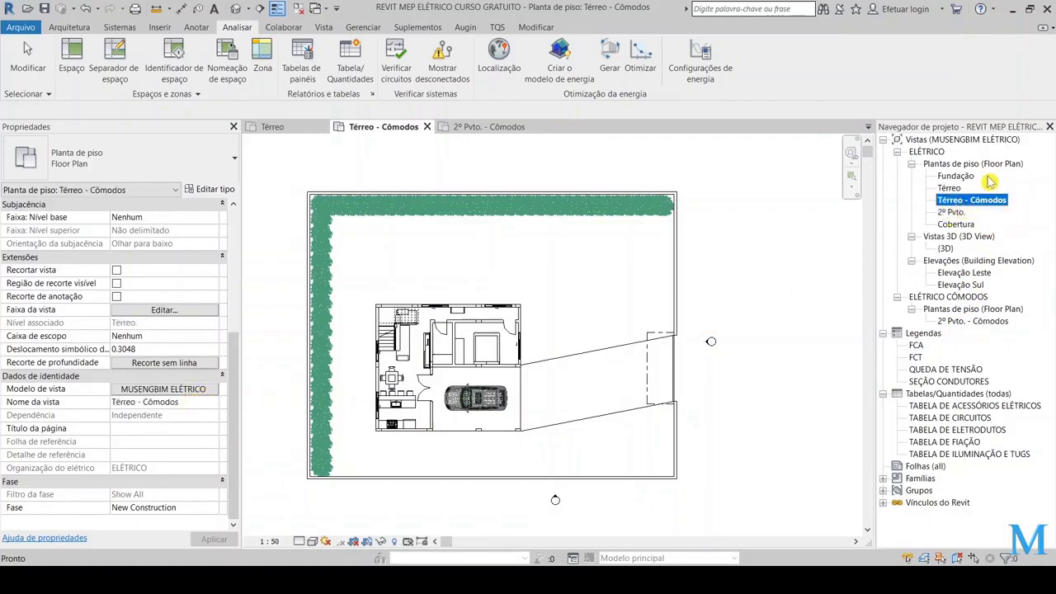
pyautogui.click(954, 212)
pyautogui.click(957, 200)
pyautogui.click(140, 390)
pyautogui.click(321, 188)
pyautogui.click(325, 206)
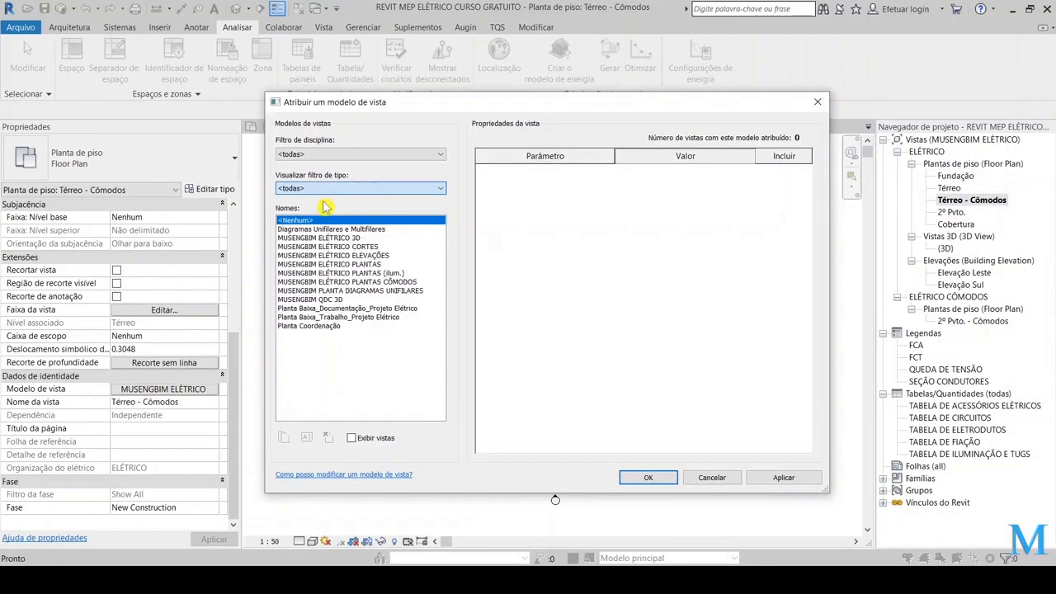
pyautogui.click(384, 282)
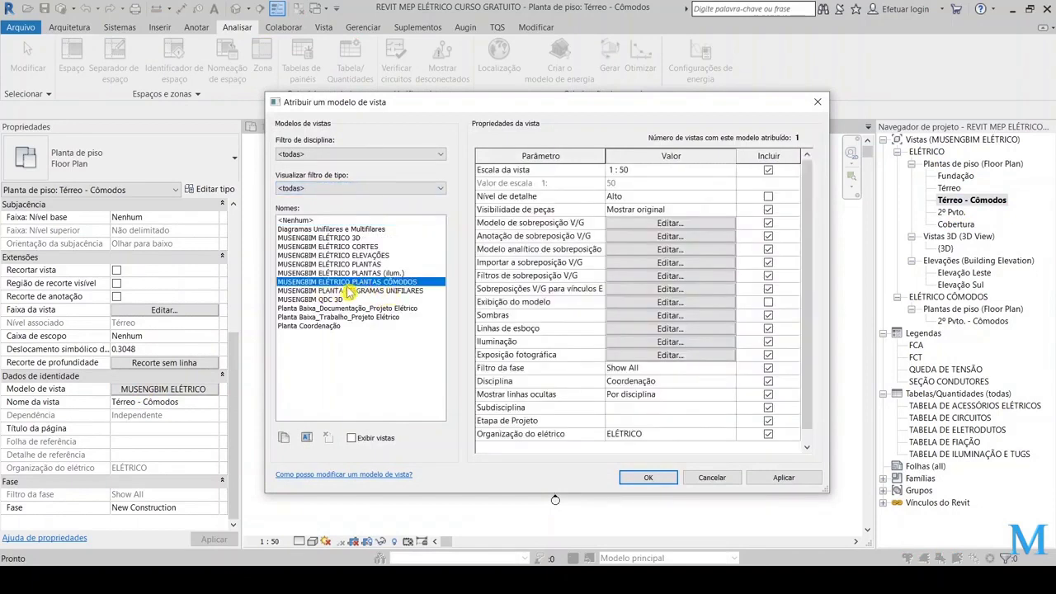
pyautogui.scroll(-2, 802, 216)
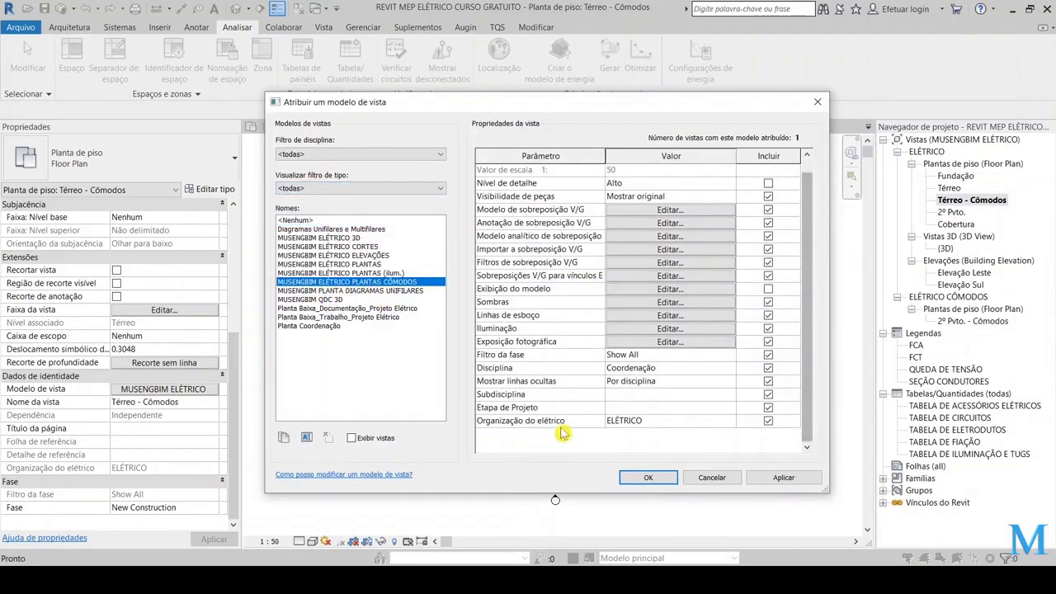
pyautogui.click(729, 422)
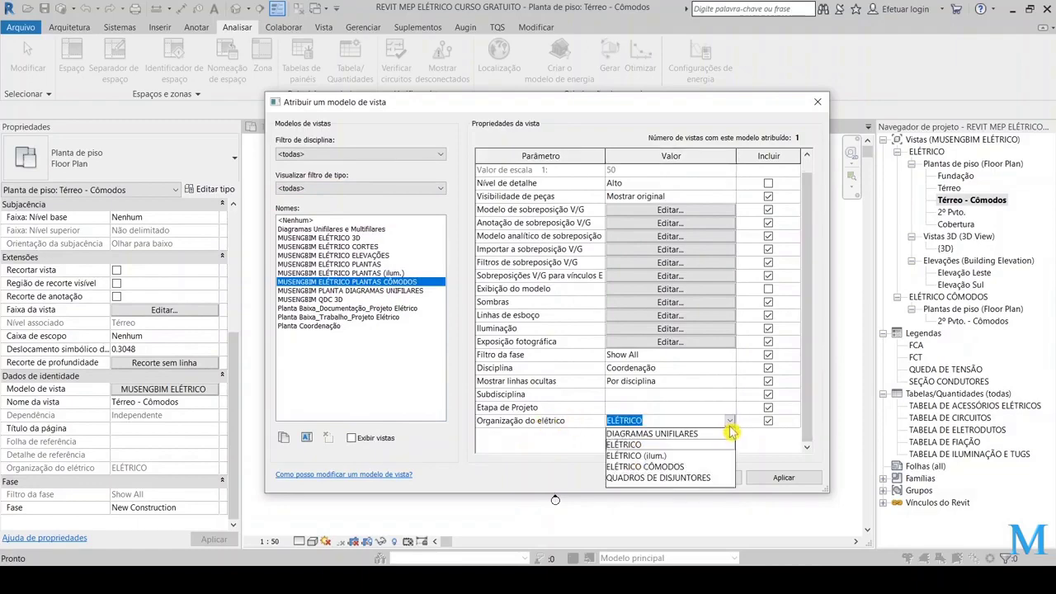
pyautogui.click(660, 467)
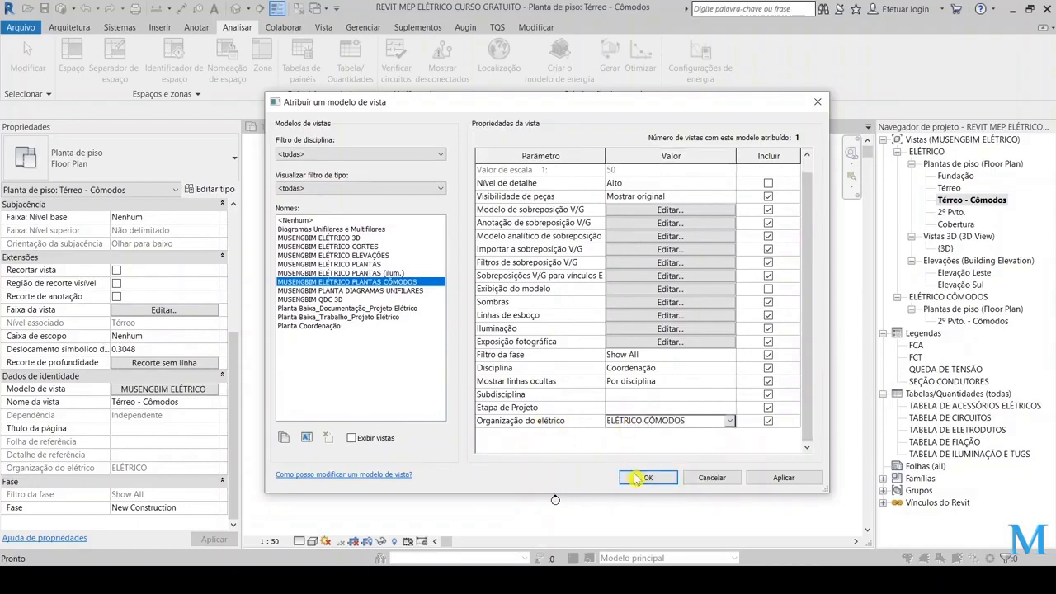
pyautogui.click(644, 477)
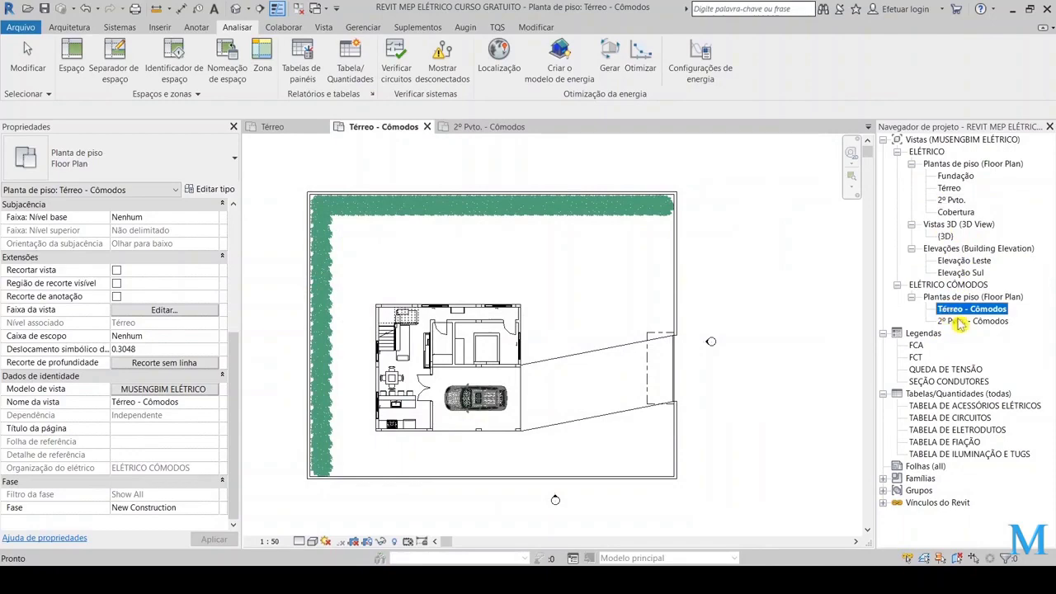
# Assign MUSENGBIM ELÉTRICO PLANTAS CÔMODOS to the 2º Pvto. - Cômodos plan.
pyautogui.click(959, 322)
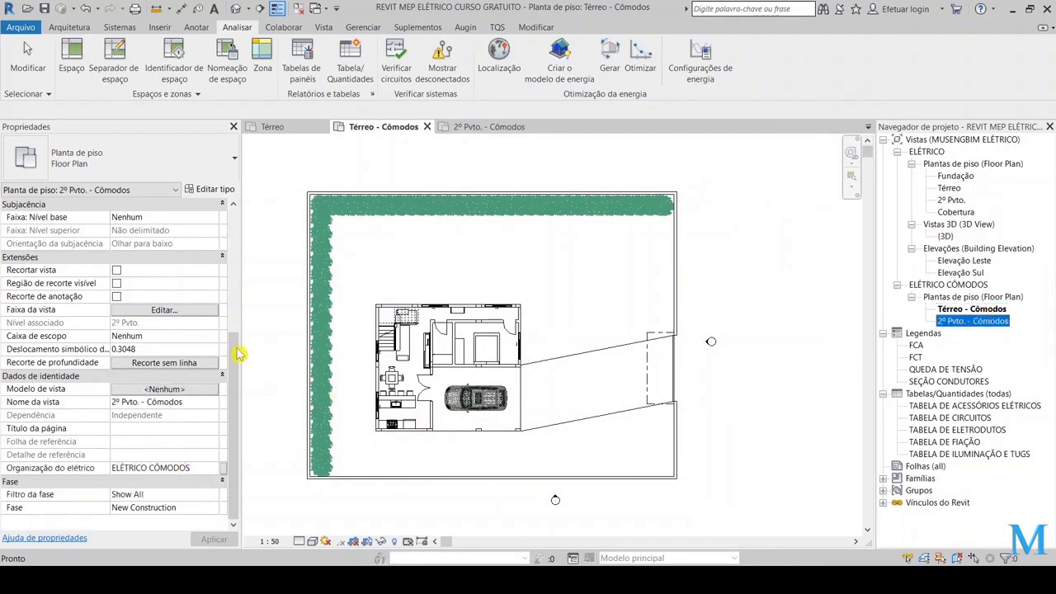
pyautogui.click(182, 393)
pyautogui.click(342, 189)
pyautogui.click(324, 200)
pyautogui.click(394, 282)
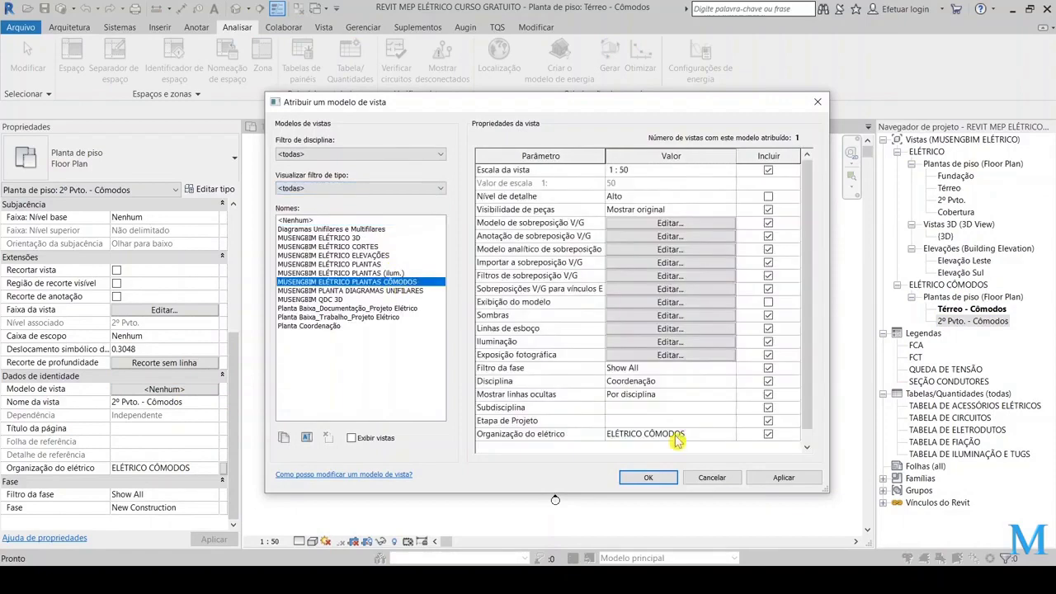
pyautogui.click(648, 477)
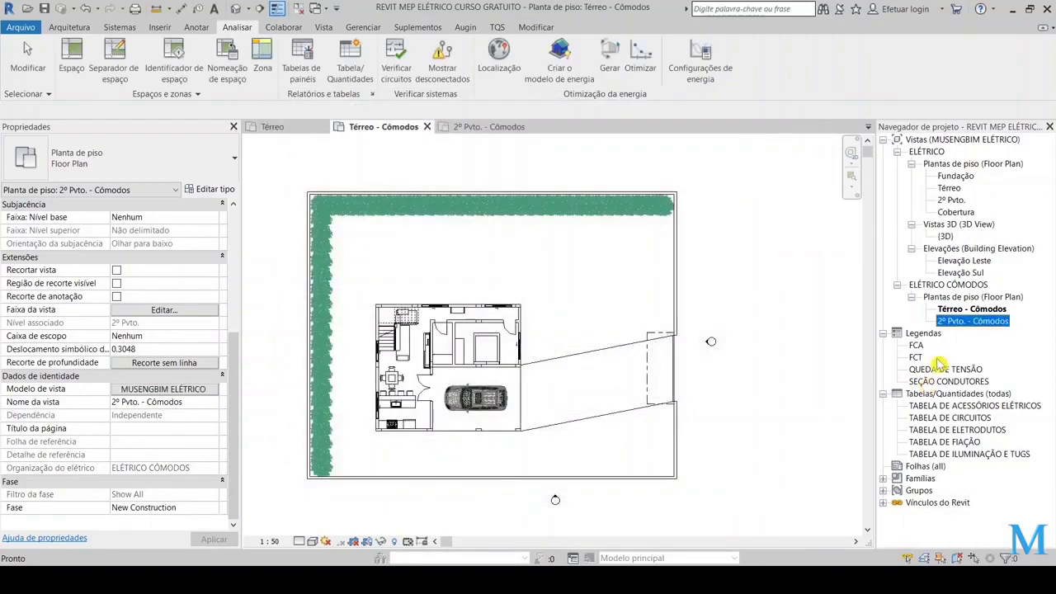
pyautogui.click(992, 312)
pyautogui.click(957, 323)
pyautogui.click(958, 312)
# Confirm Delimitação de ambientes is enabled in the linked architectural model's type properties.
pyautogui.scroll(3, 429, 393)
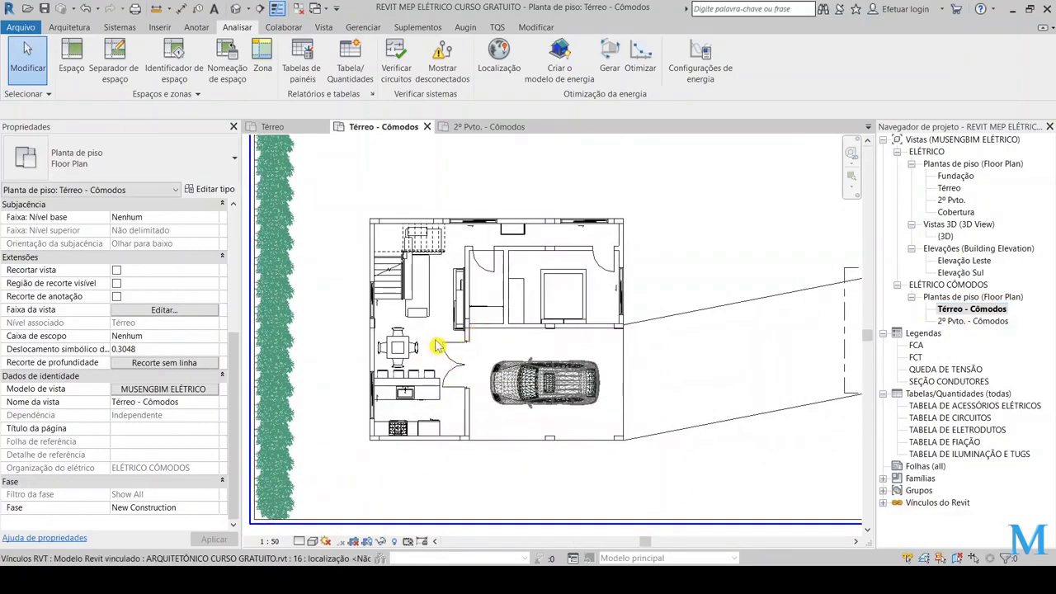
pyautogui.scroll(-3, 448, 365)
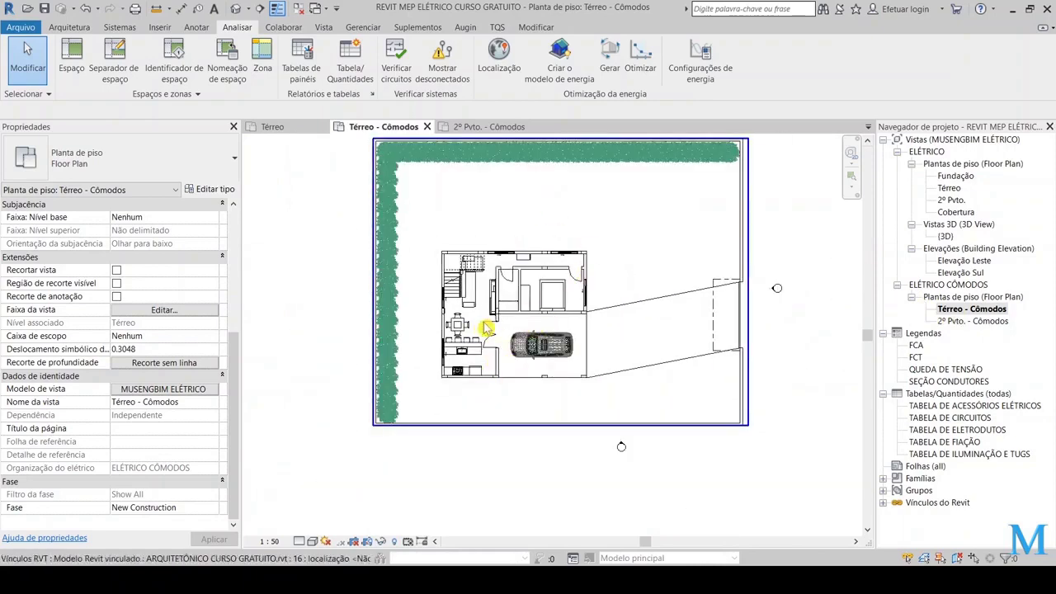
pyautogui.scroll(-1, 487, 328)
pyautogui.scroll(-1, 475, 330)
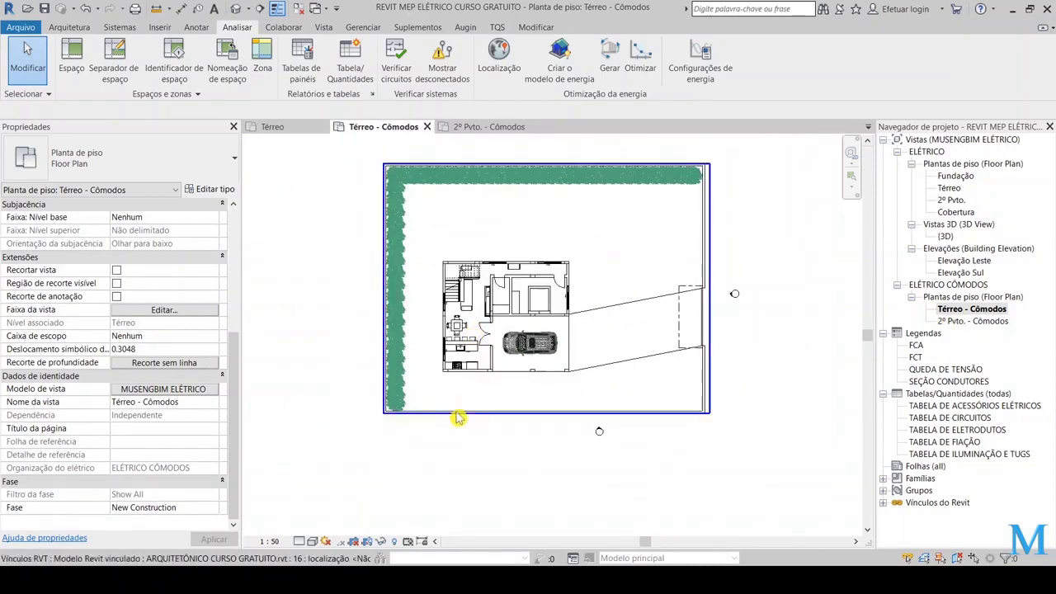
pyautogui.click(456, 423)
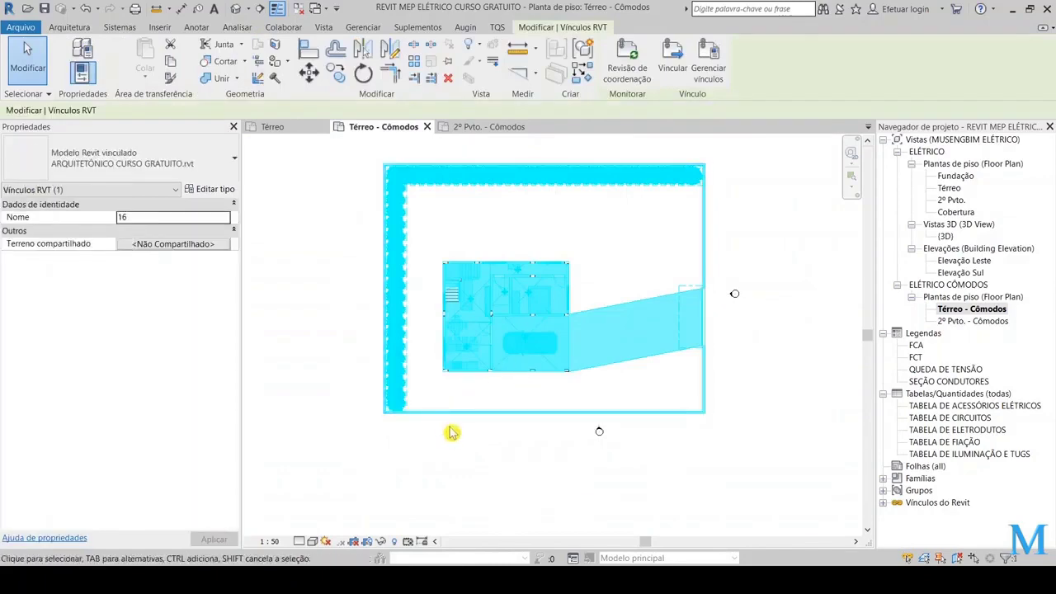
pyautogui.press('Escape')
pyautogui.click(459, 414)
pyautogui.scroll(1, 476, 353)
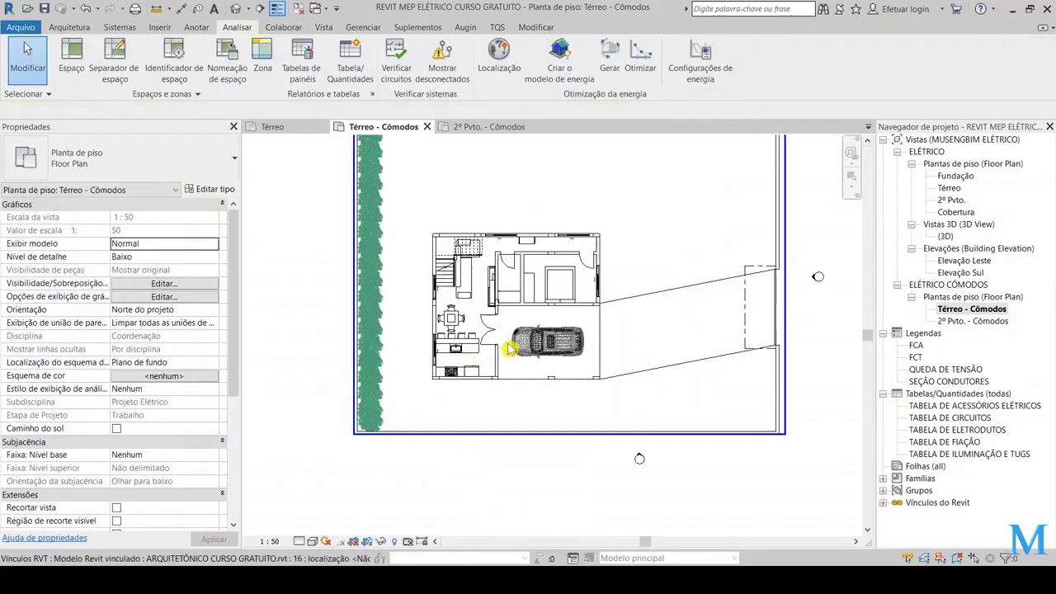
pyautogui.click(501, 437)
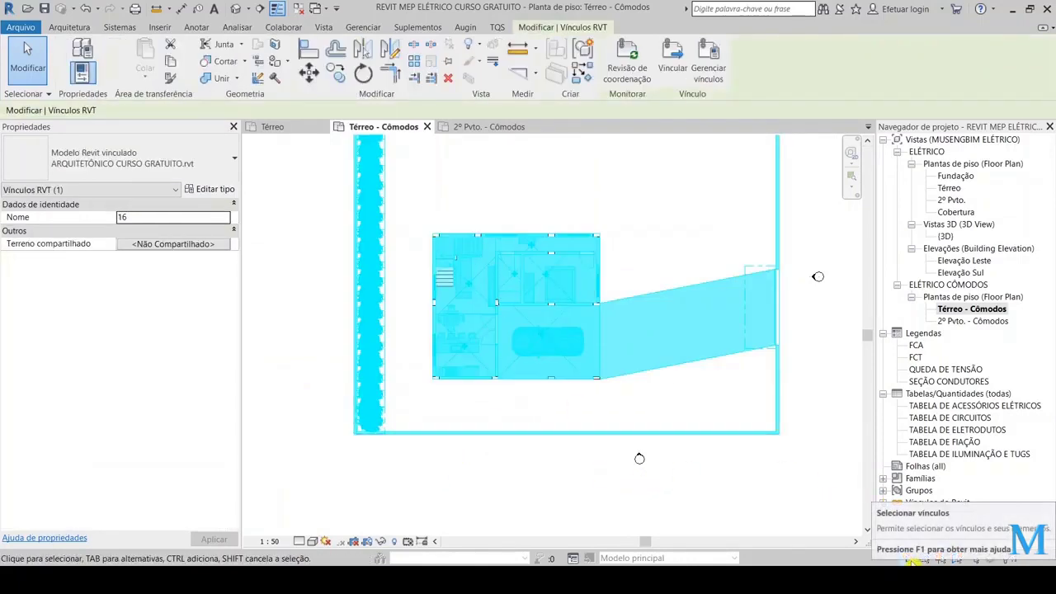
pyautogui.scroll(-1, 574, 454)
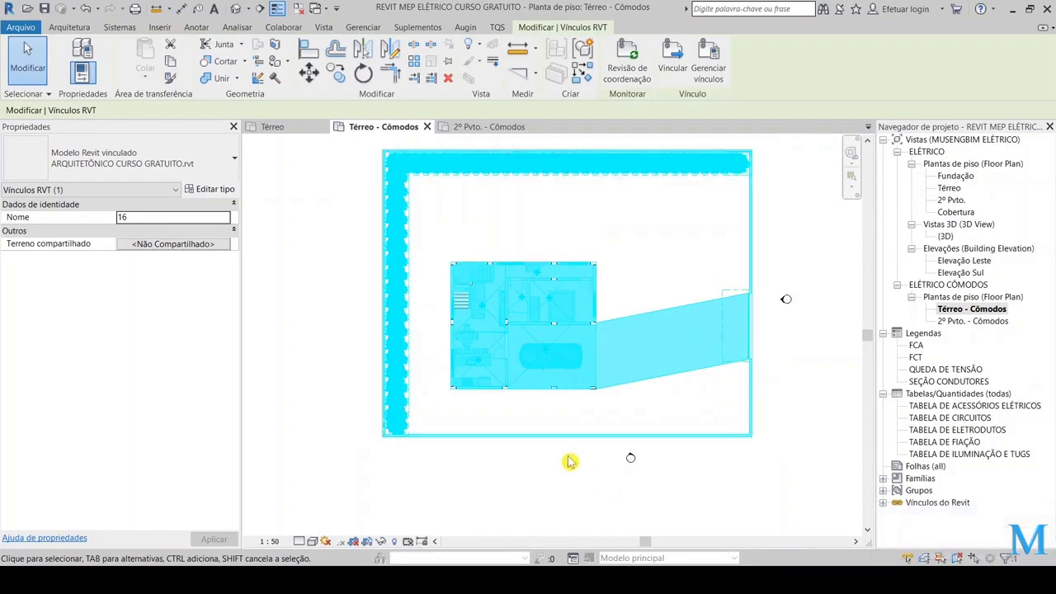
pyautogui.click(214, 191)
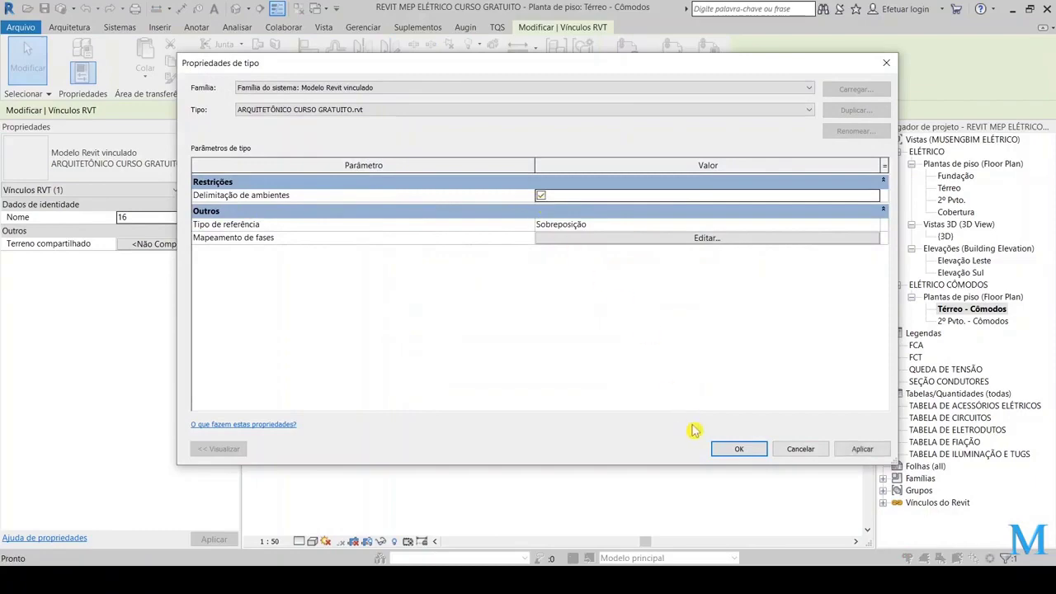
pyautogui.click(736, 449)
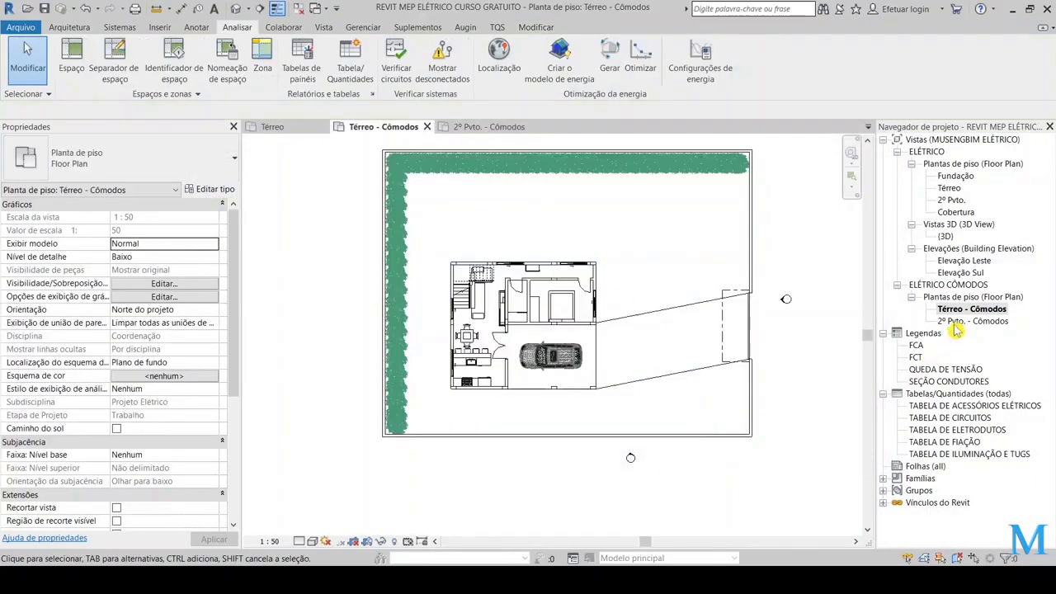
# Recheck the link's type properties from 2º Pvto. - Cômodos, then return to Térreo - Cômodos.
pyautogui.doubleClick(974, 321)
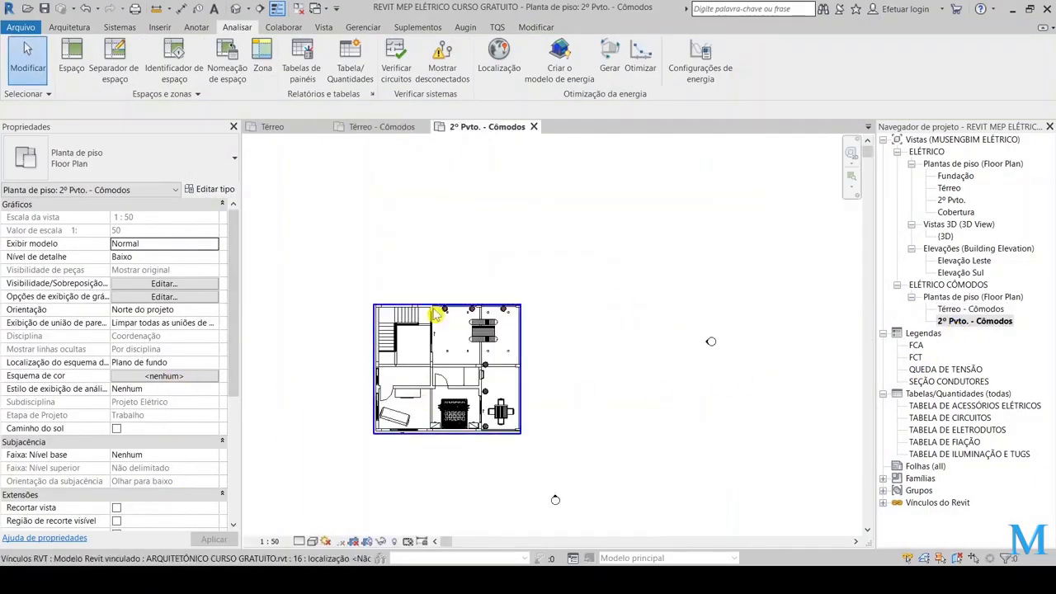
pyautogui.click(493, 350)
pyautogui.click(208, 189)
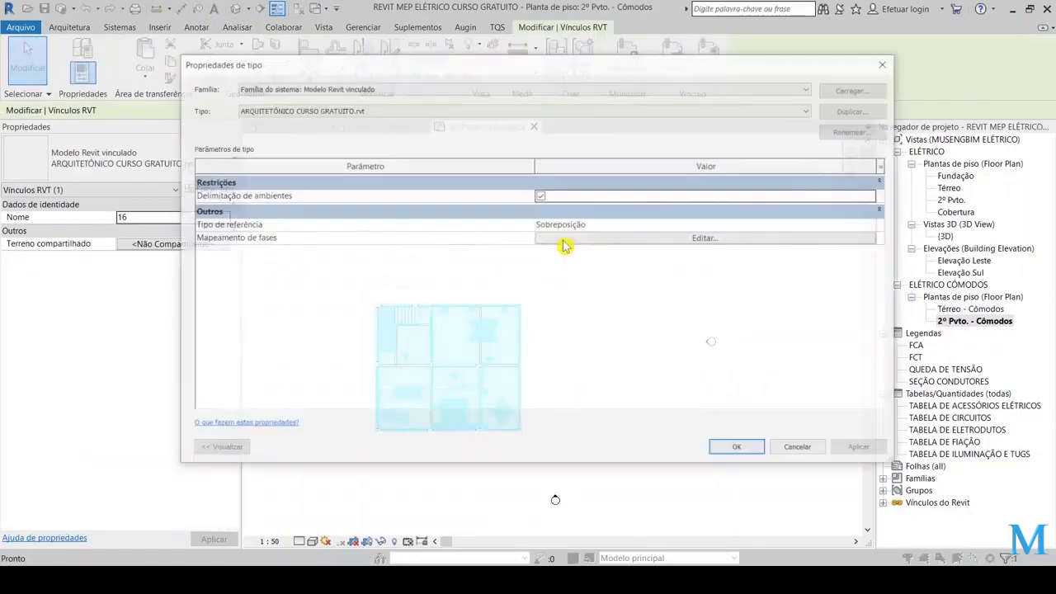
pyautogui.press('Escape')
pyautogui.click(709, 339)
pyautogui.doubleClick(971, 309)
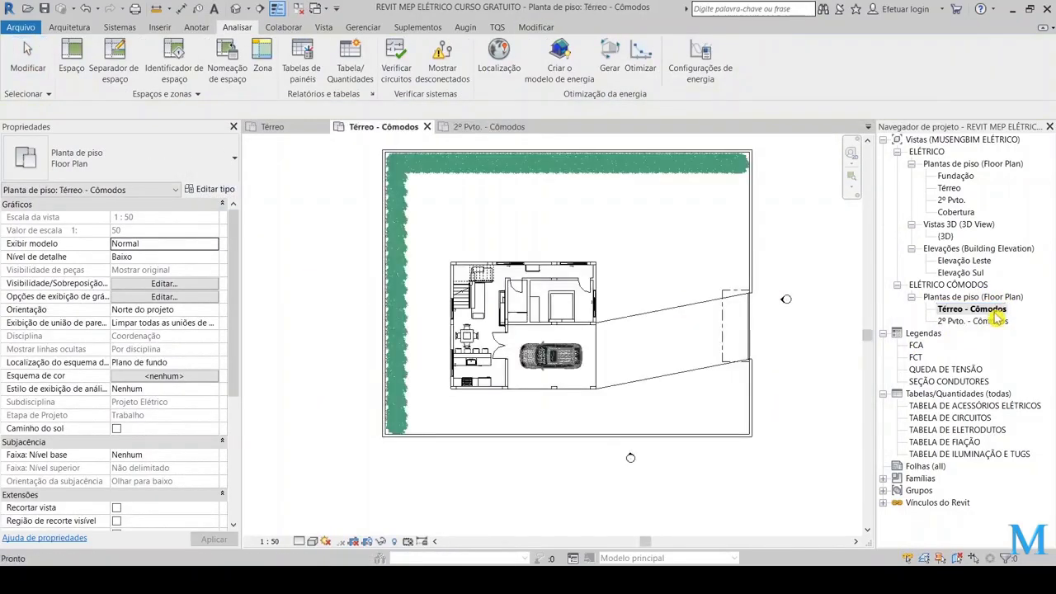
pyautogui.scroll(1, 613, 354)
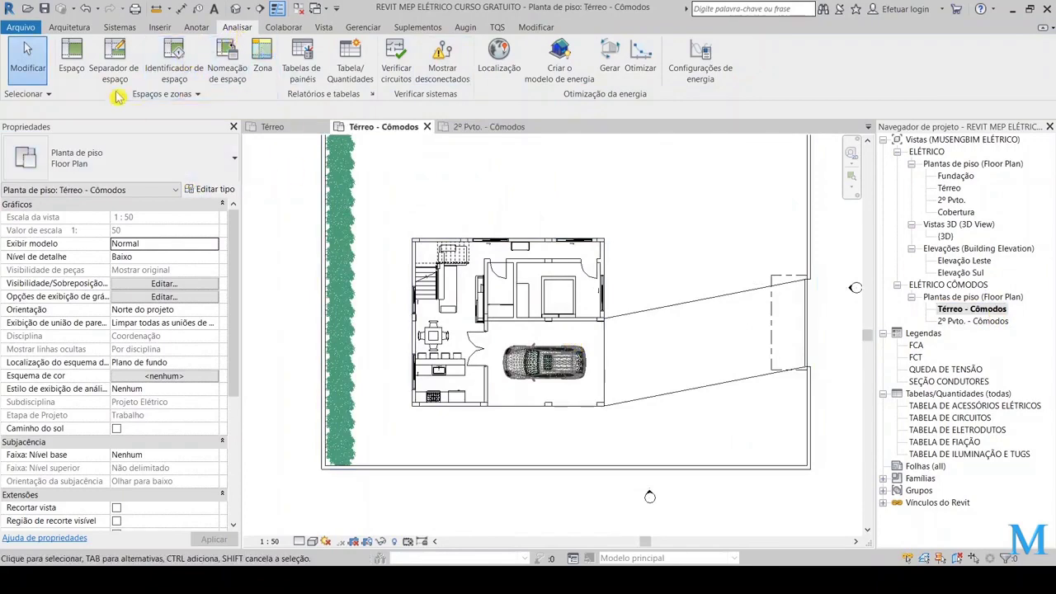
# Place spaces in the Térreo stair room, corridor, small room, large room, kitchen/dining area and garage.
pyautogui.click(72, 69)
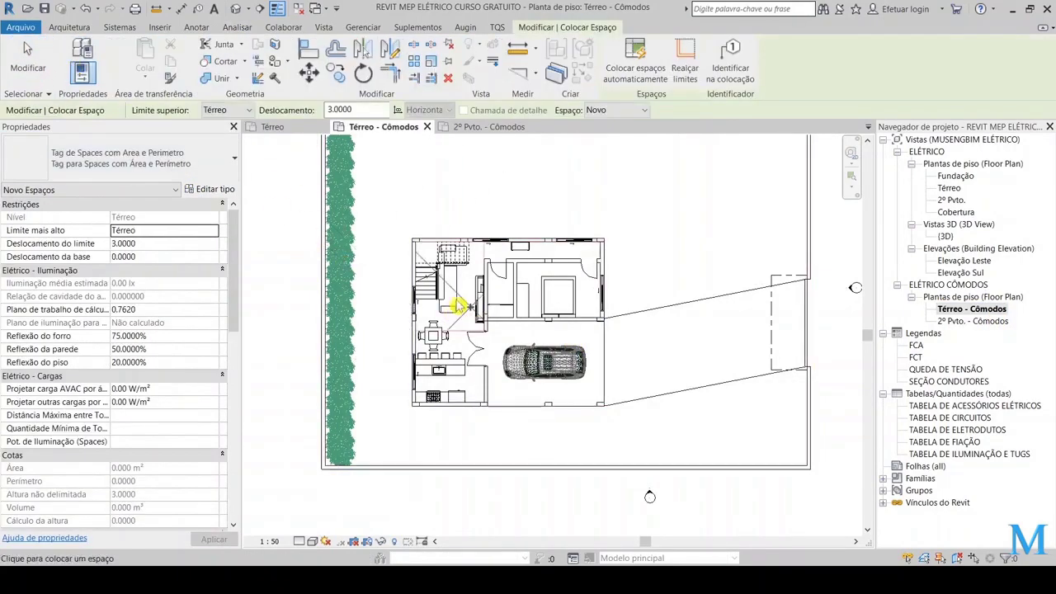
pyautogui.scroll(1, 502, 285)
pyautogui.scroll(1, 501, 284)
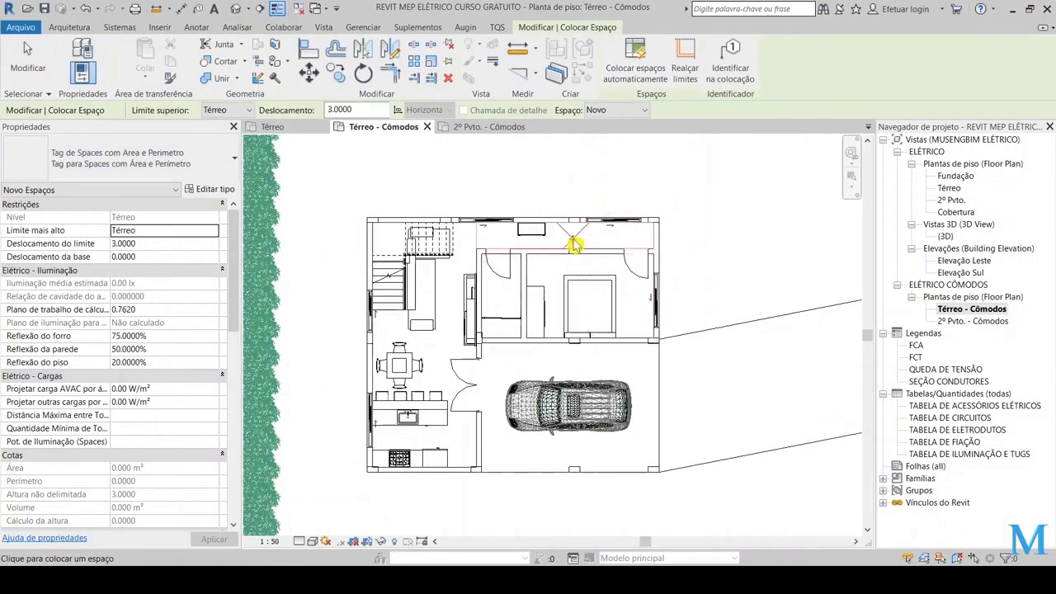
pyautogui.scroll(1, 500, 357)
pyautogui.moveTo(462, 336); pyautogui.dragTo(462, 273, button='middle')
pyautogui.scroll(1, 467, 229)
pyautogui.scroll(1, 478, 233)
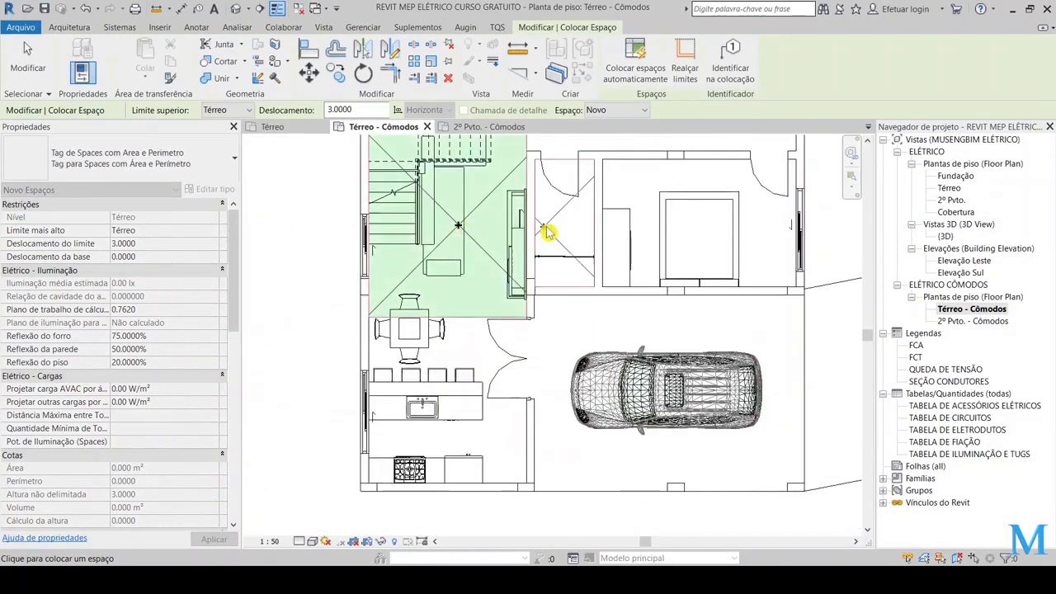
pyautogui.click(488, 240)
pyautogui.moveTo(509, 307); pyautogui.dragTo(502, 315, button='middle')
pyautogui.click(606, 198)
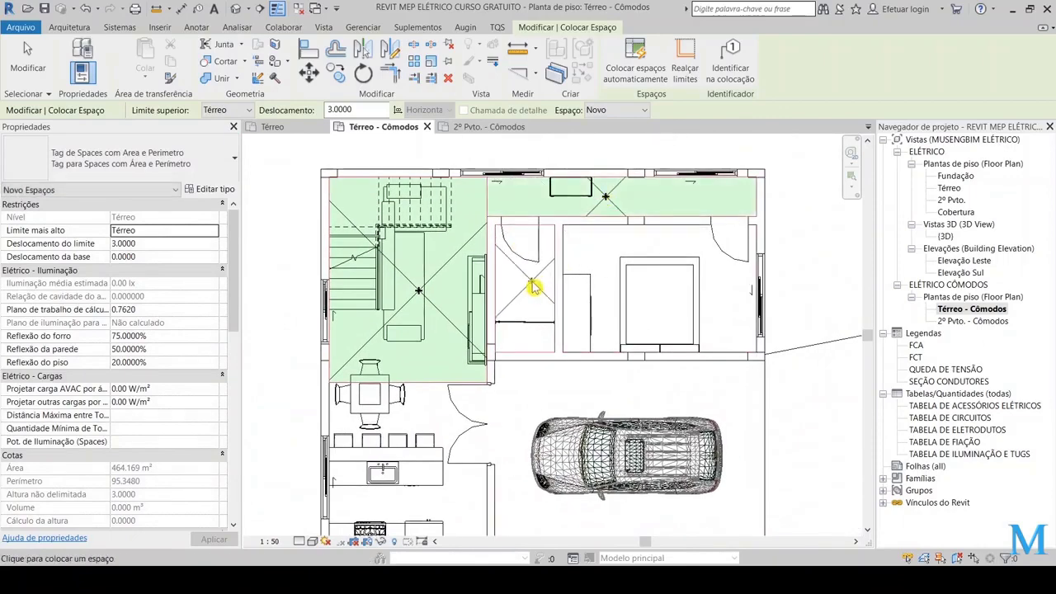
pyautogui.click(531, 278)
pyautogui.click(649, 284)
pyautogui.moveTo(632, 311); pyautogui.dragTo(655, 255, button='middle')
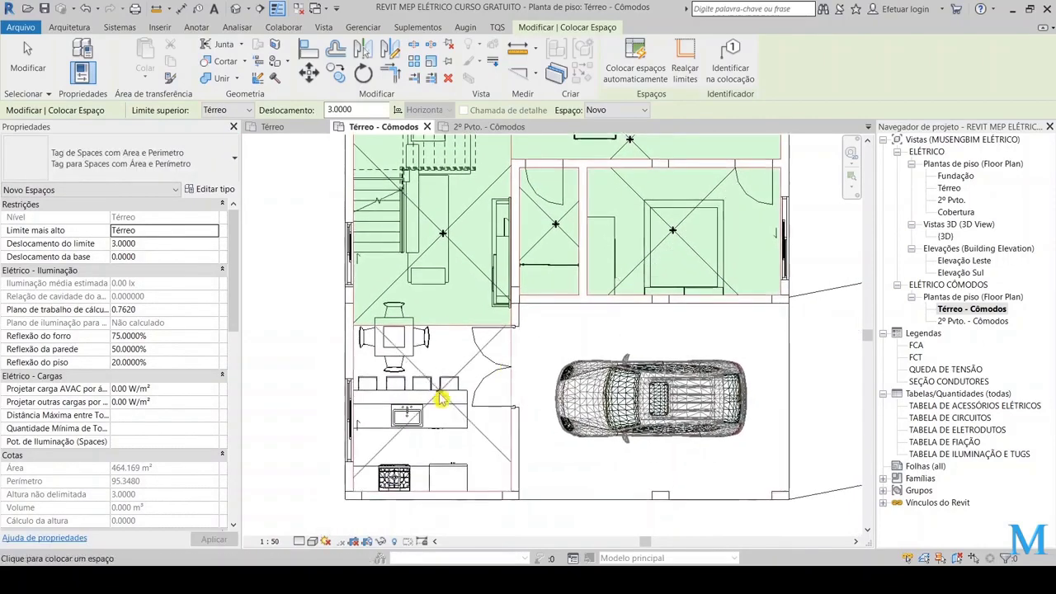
pyautogui.click(438, 396)
pyautogui.click(590, 386)
pyautogui.press('Escape')
pyautogui.press('Escape')
# On 2º Pvto. - Cômodos, place spaces in the stair, upper right, middle and lower rooms.
pyautogui.doubleClick(970, 321)
pyautogui.scroll(1, 453, 361)
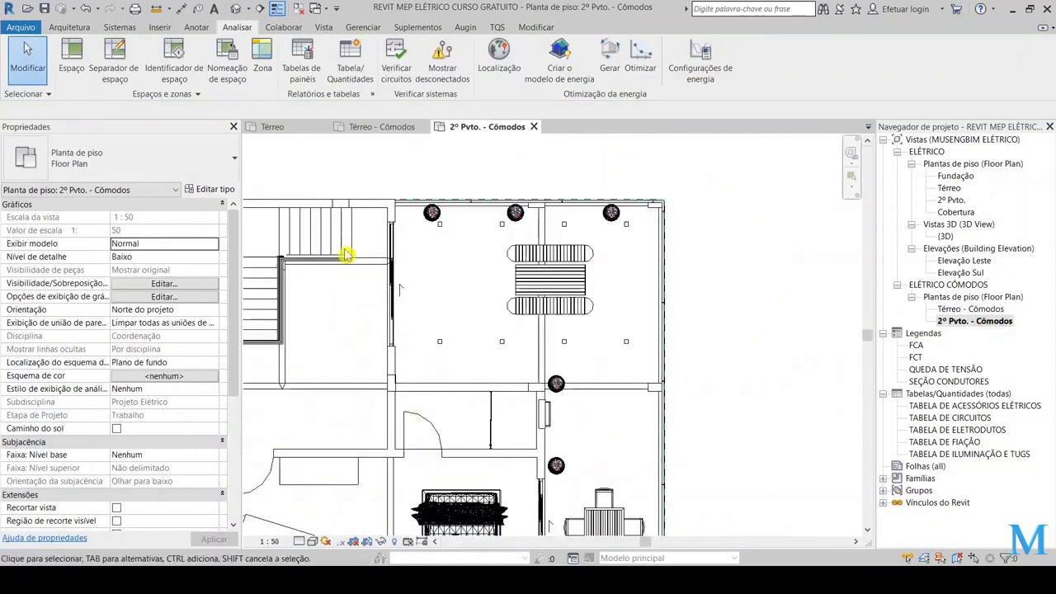
pyautogui.click(68, 60)
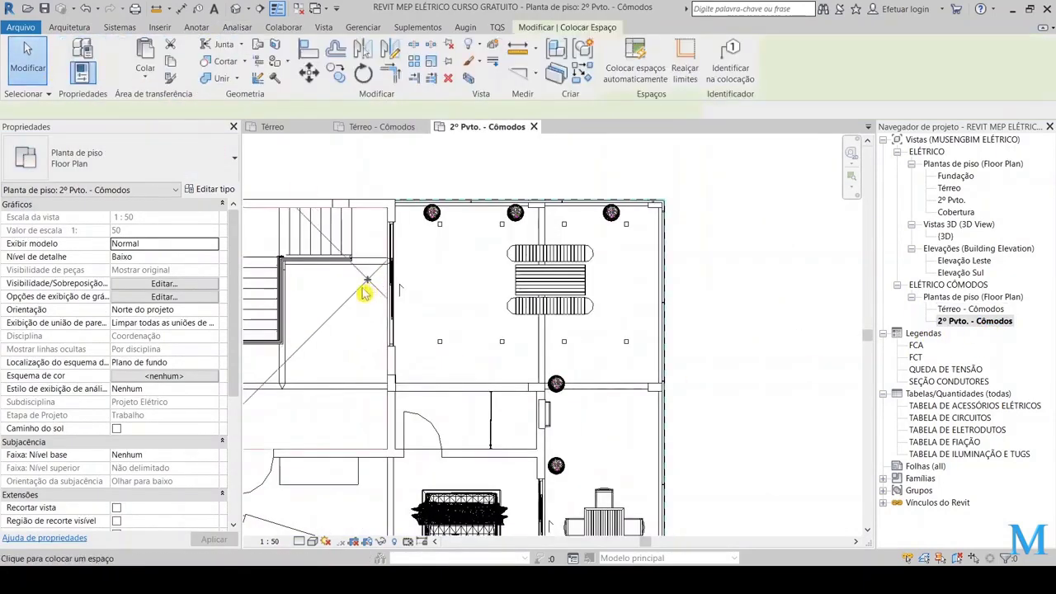
pyautogui.scroll(-1, 281, 297)
pyautogui.click(472, 275)
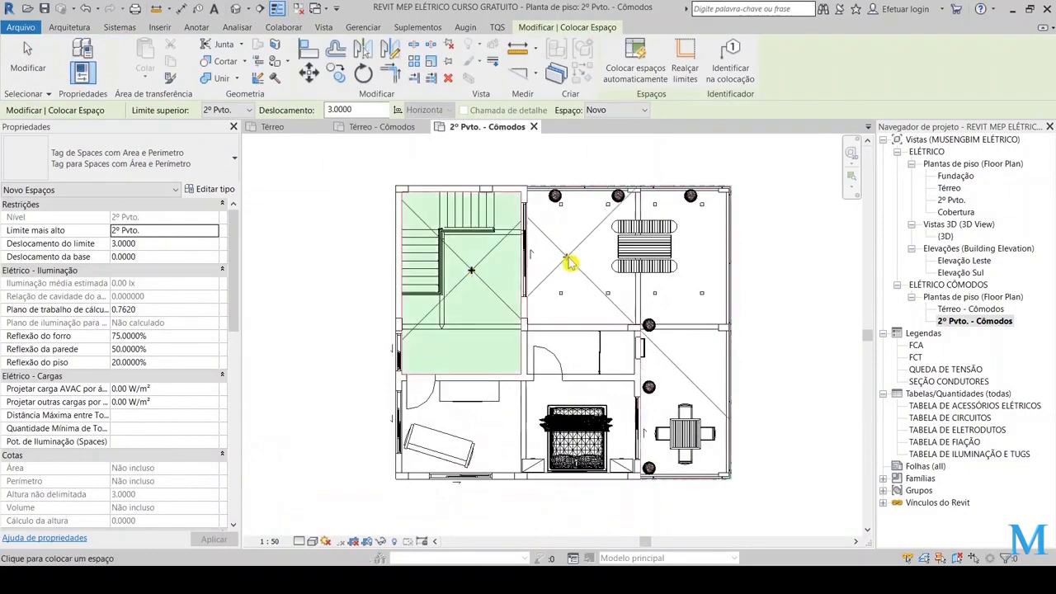
pyautogui.click(627, 288)
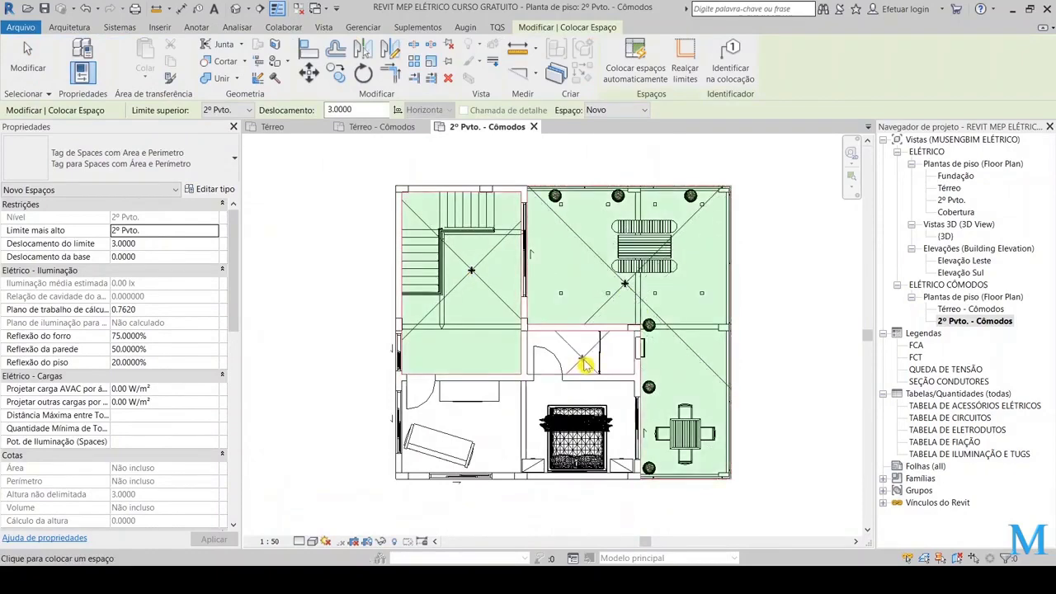
pyautogui.scroll(1, 581, 361)
pyautogui.click(575, 364)
pyautogui.click(490, 450)
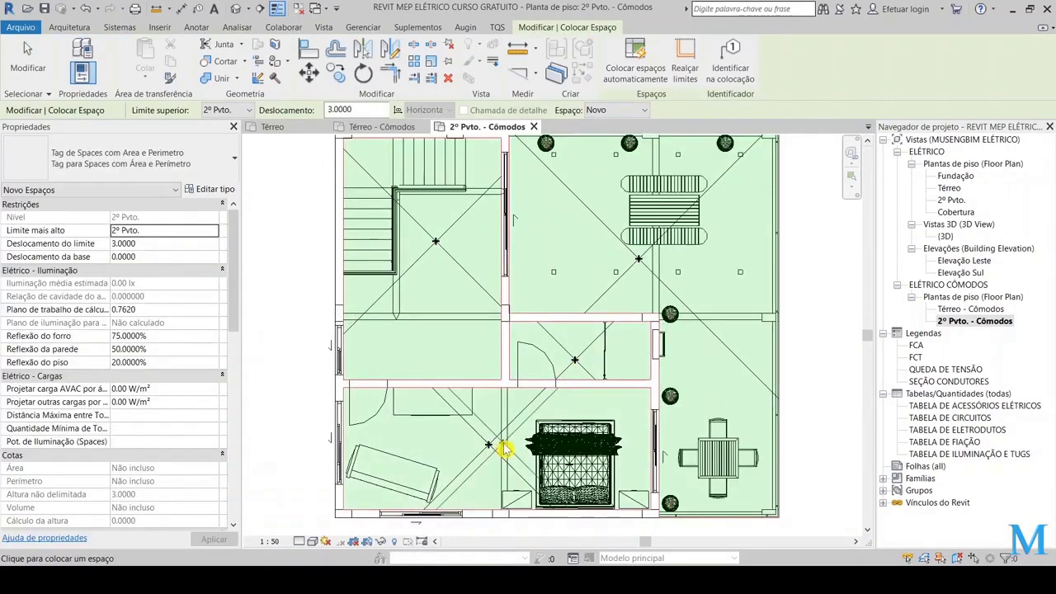
pyautogui.scroll(-2, 504, 443)
pyautogui.press('Escape')
pyautogui.press('Escape')
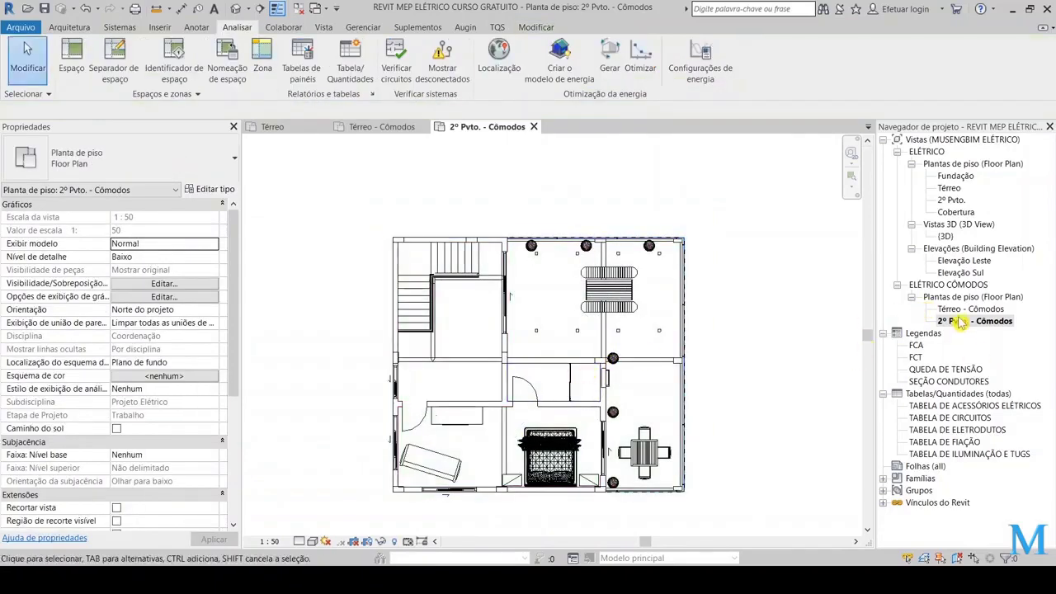
# Reopen Térreo - Cômodos and zoom out to show the whole ground floor.
pyautogui.doubleClick(965, 309)
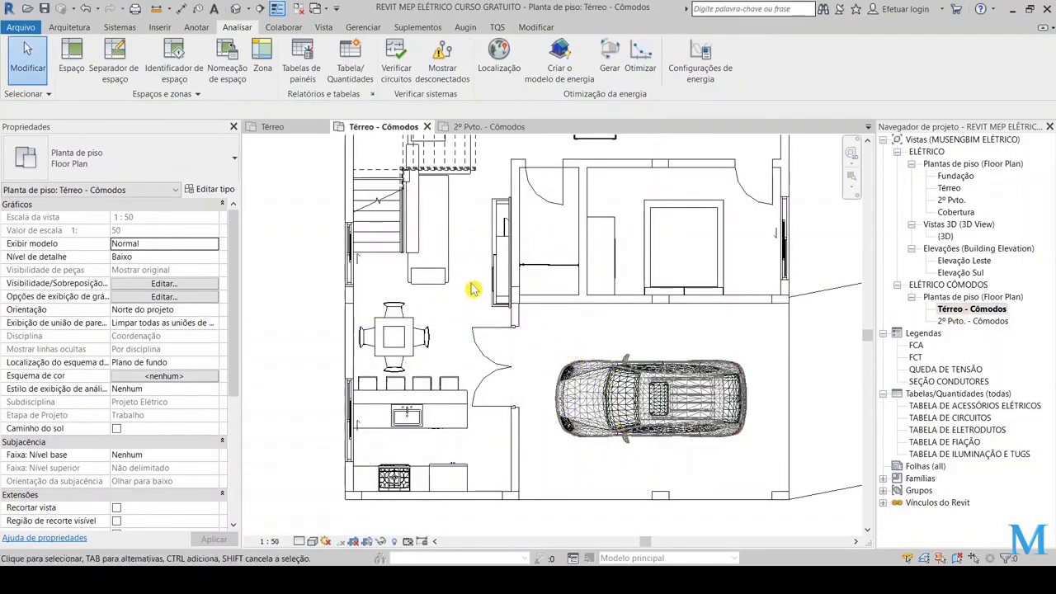
pyautogui.scroll(-2, 473, 288)
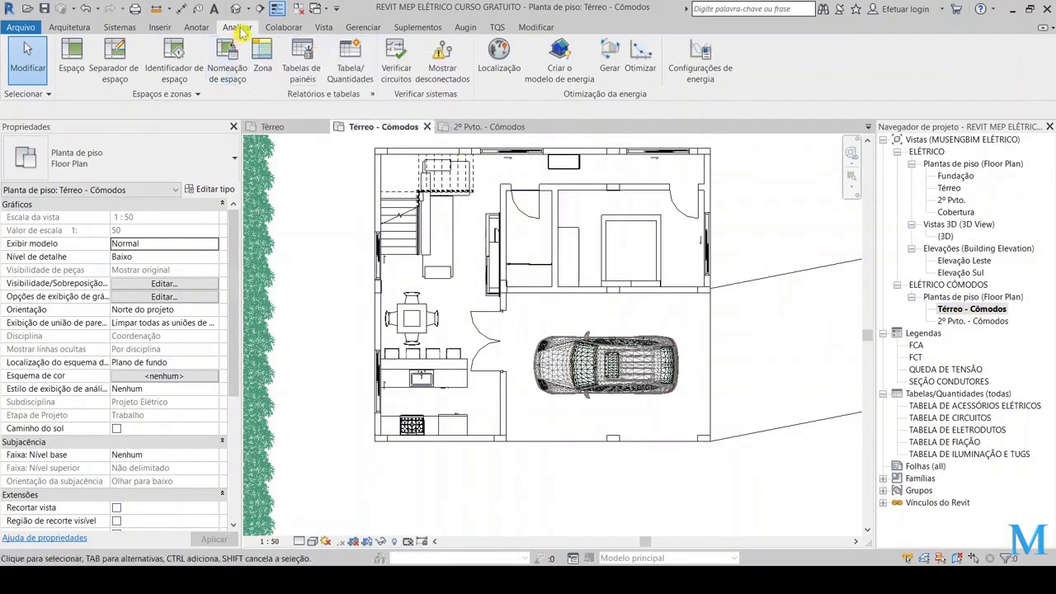
# Tag the ground-floor kitchen space with an area-and-perimeter space tag.
pyautogui.click(183, 80)
pyautogui.scroll(3, 448, 241)
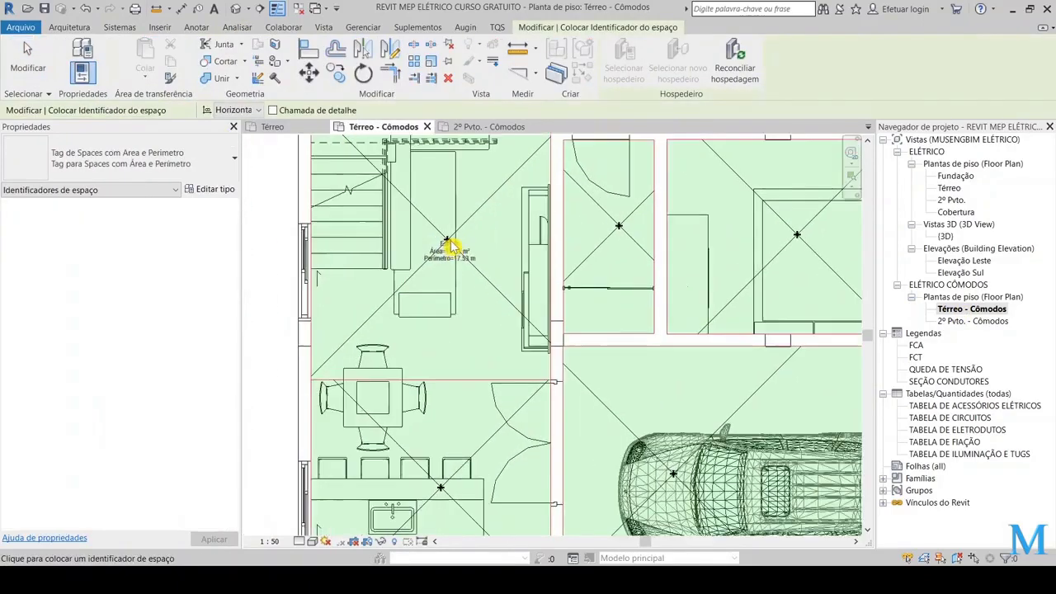
pyautogui.scroll(2, 446, 240)
pyautogui.scroll(1, 444, 234)
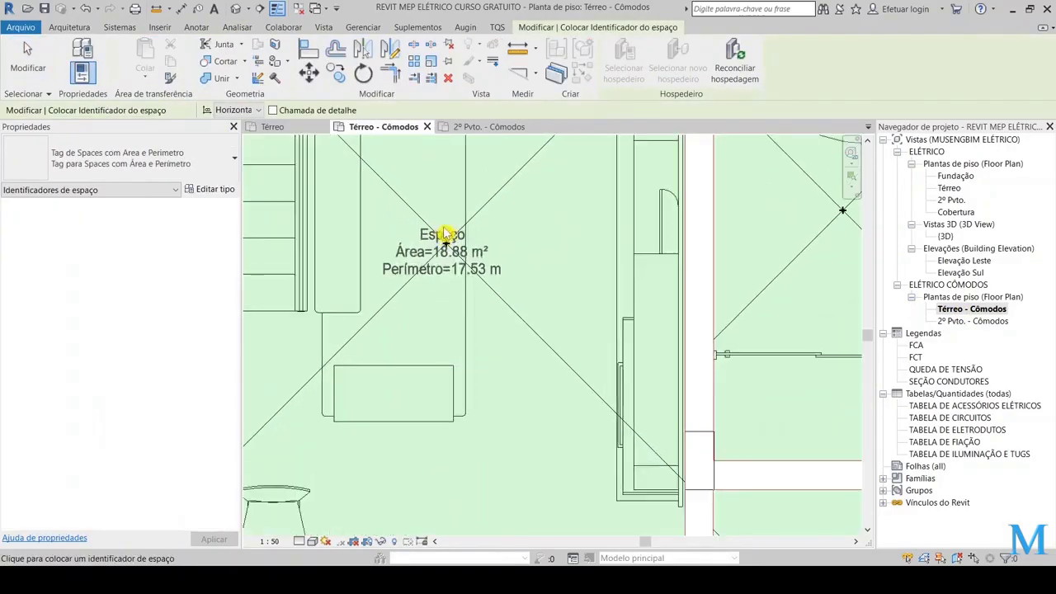
pyautogui.scroll(-1, 444, 234)
pyautogui.scroll(-1, 444, 235)
pyautogui.scroll(-1, 470, 256)
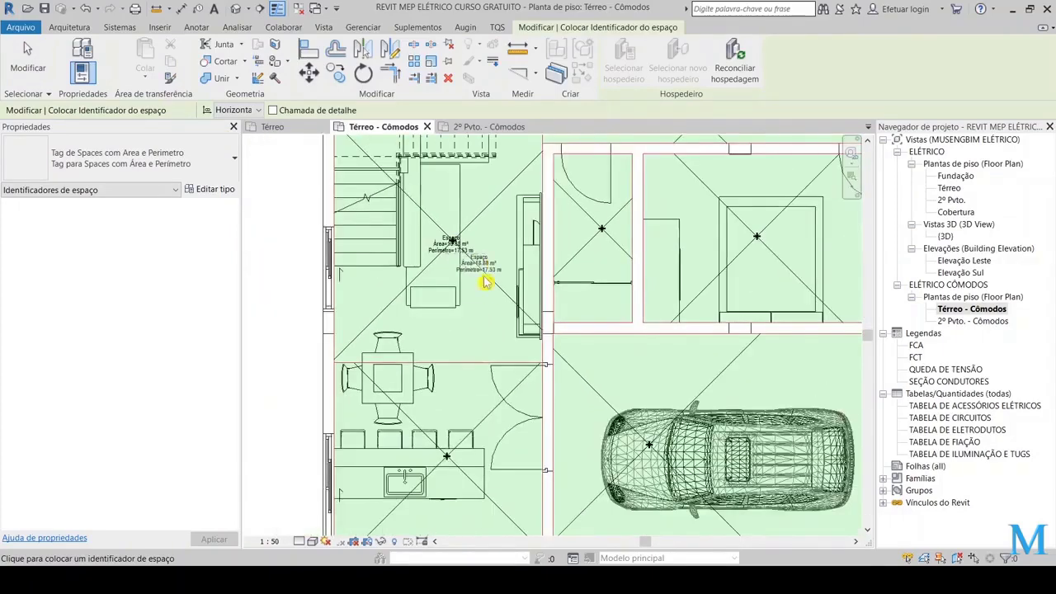
pyautogui.scroll(1, 465, 364)
pyautogui.click(482, 394)
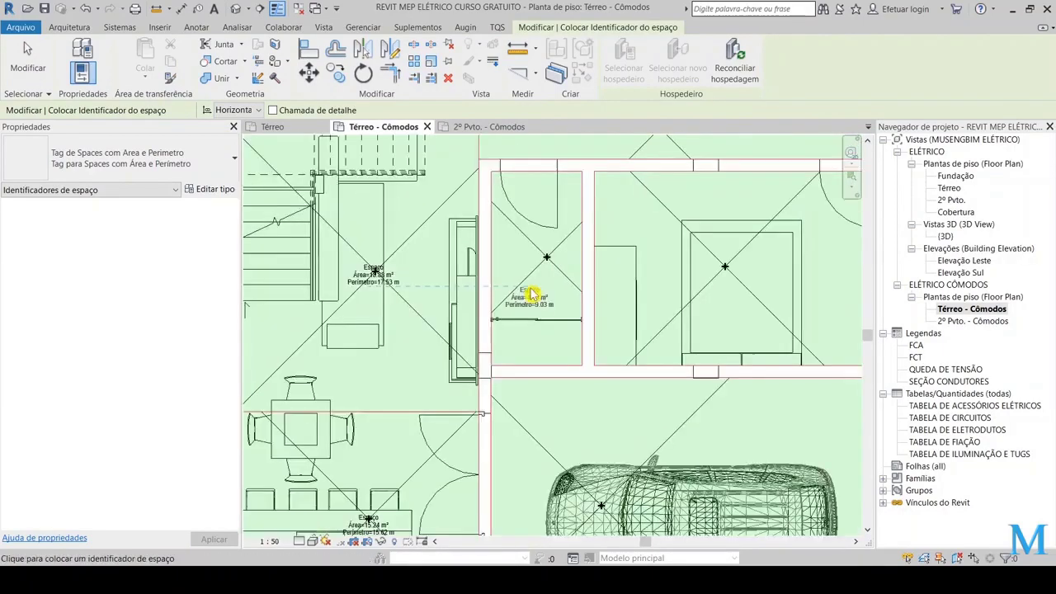
# Tag the centre room and 6.21 m² corridor spaces, then open 2º Pvto. - Cômodos.
pyautogui.scroll(1, 553, 263)
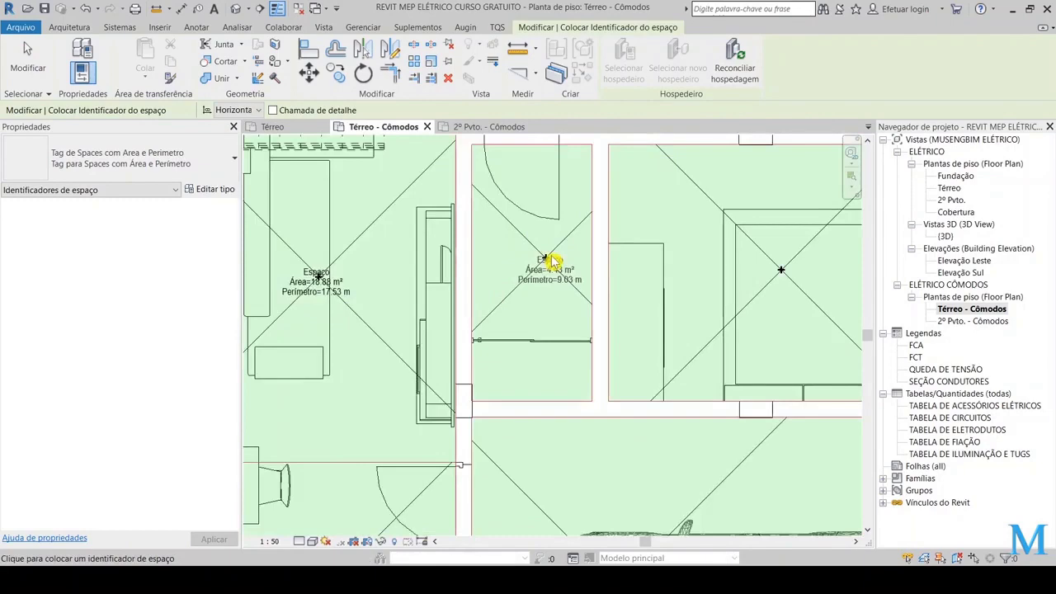
pyautogui.moveTo(783, 270); pyautogui.dragTo(555, 339, button='middle')
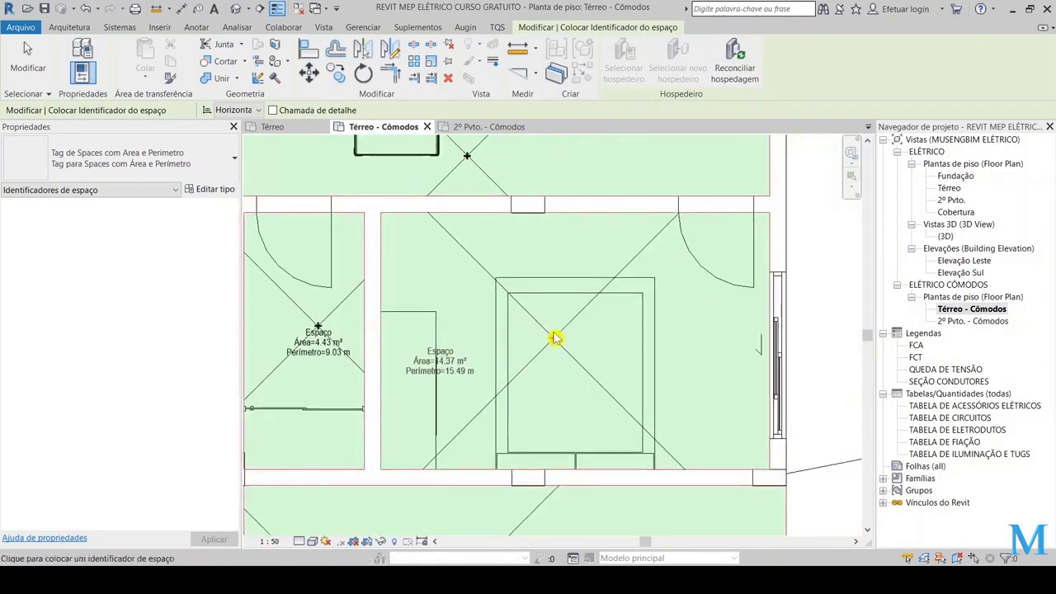
pyautogui.click(555, 339)
pyautogui.moveTo(499, 180); pyautogui.dragTo(594, 300, button='middle')
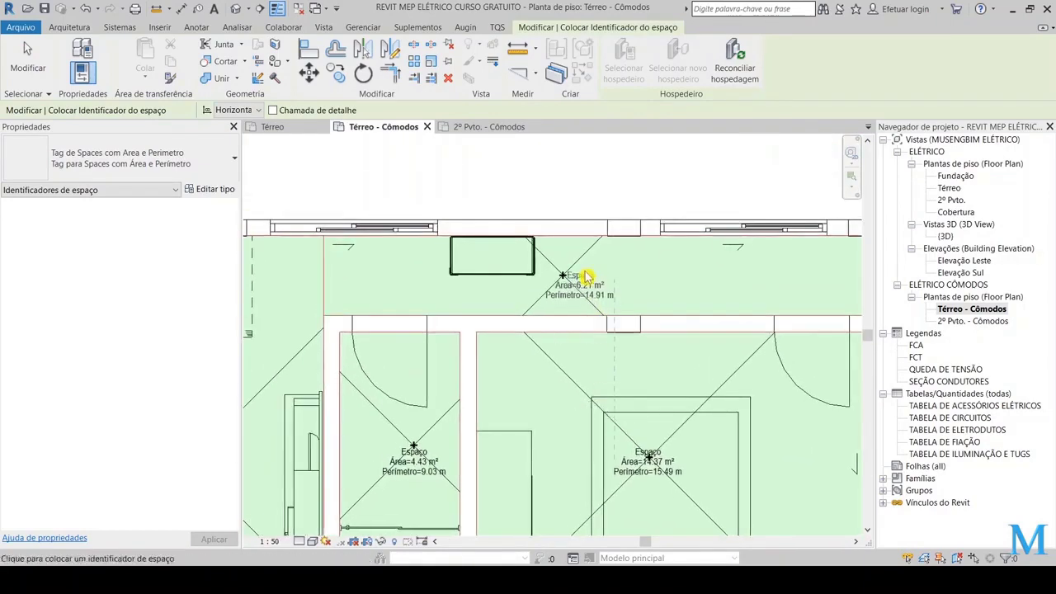
pyautogui.click(583, 275)
pyautogui.scroll(-2, 582, 274)
pyautogui.moveTo(462, 264); pyautogui.dragTo(602, 354, button='middle')
pyautogui.scroll(2, 591, 328)
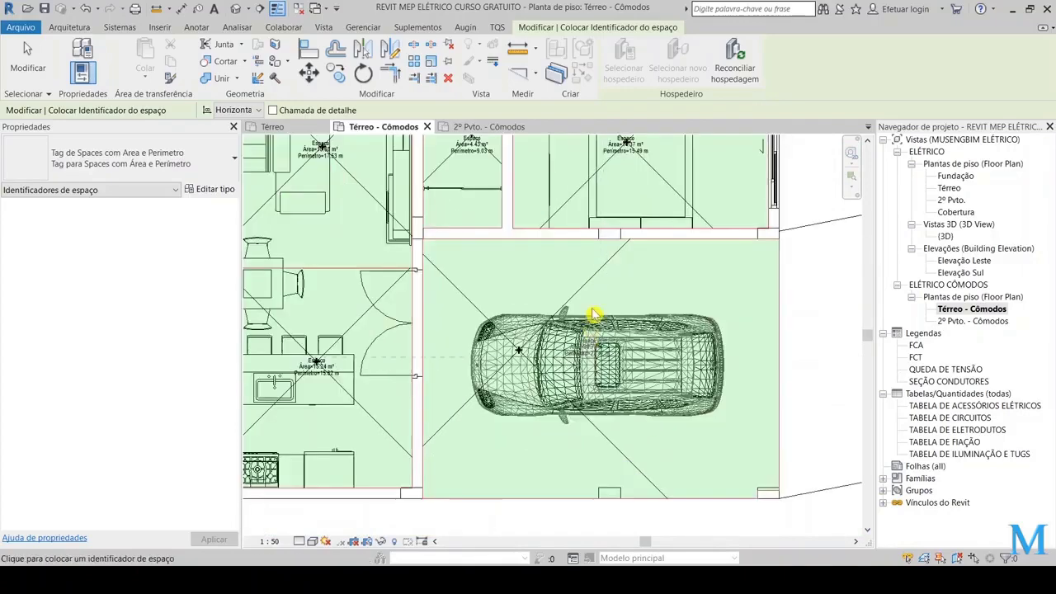
pyautogui.press('Escape')
pyautogui.doubleClick(974, 321)
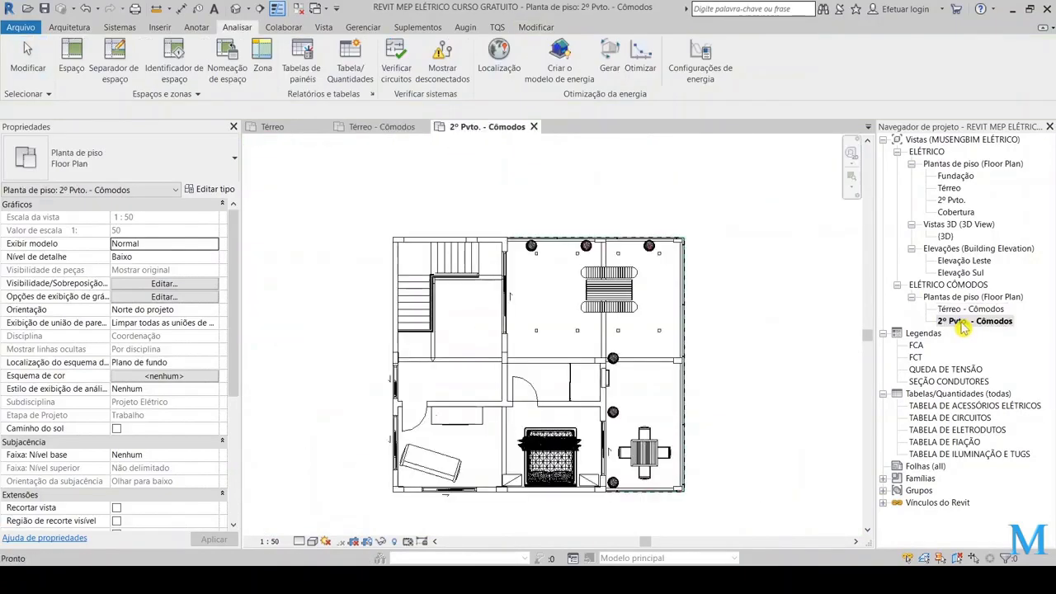
# Place area-and-perimeter space tags in the upper-floor spaces, including the small room.
pyautogui.click(186, 66)
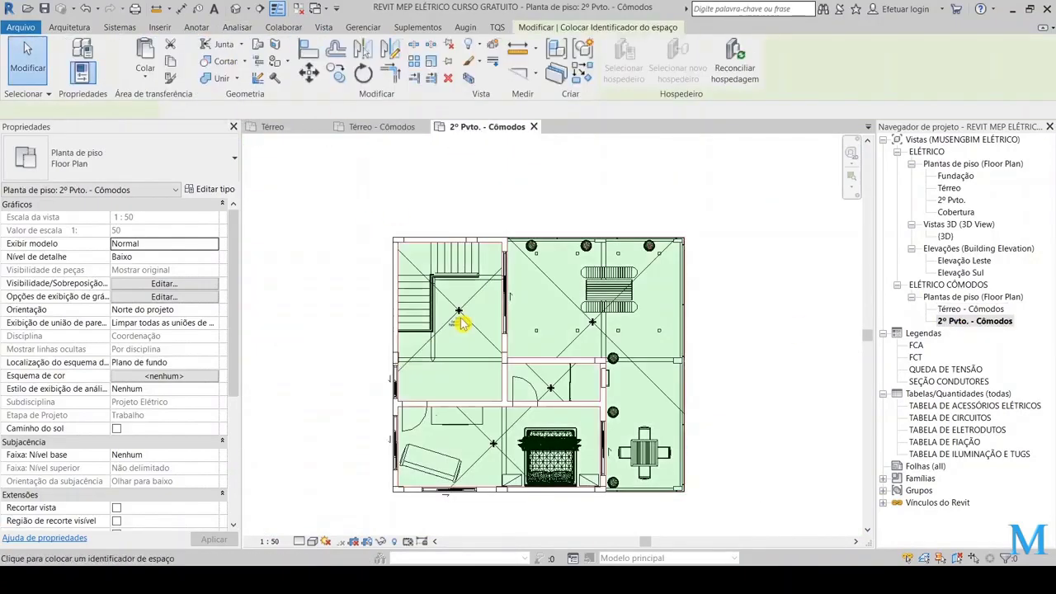
pyautogui.scroll(2, 460, 312)
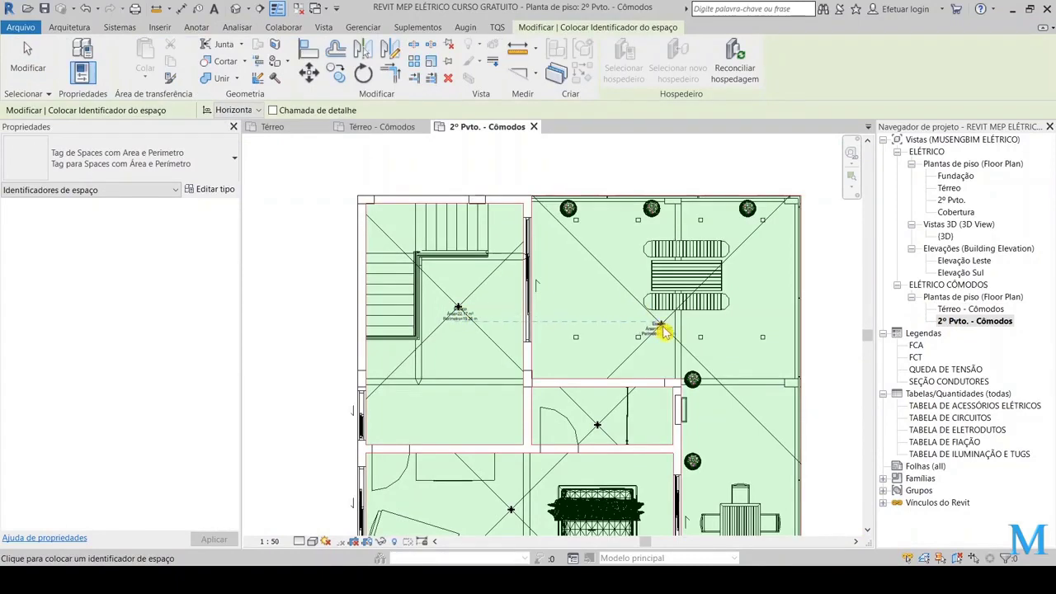
pyautogui.scroll(3, 664, 332)
pyautogui.scroll(-3, 673, 335)
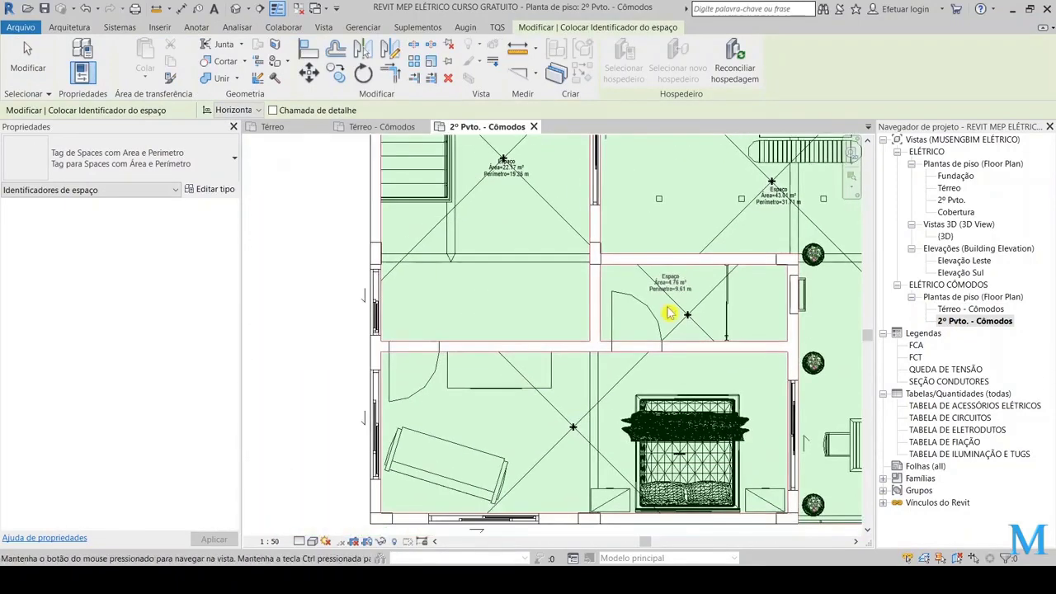
pyautogui.scroll(3, 684, 302)
pyautogui.click(676, 312)
pyautogui.scroll(-2, 585, 337)
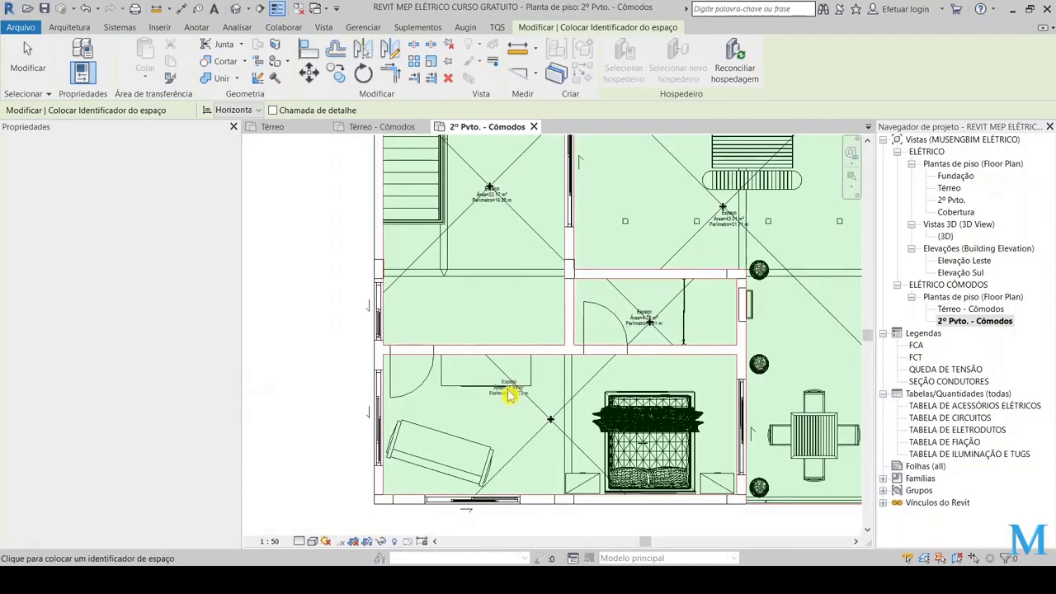
pyautogui.scroll(2, 510, 394)
pyautogui.scroll(-3, 596, 402)
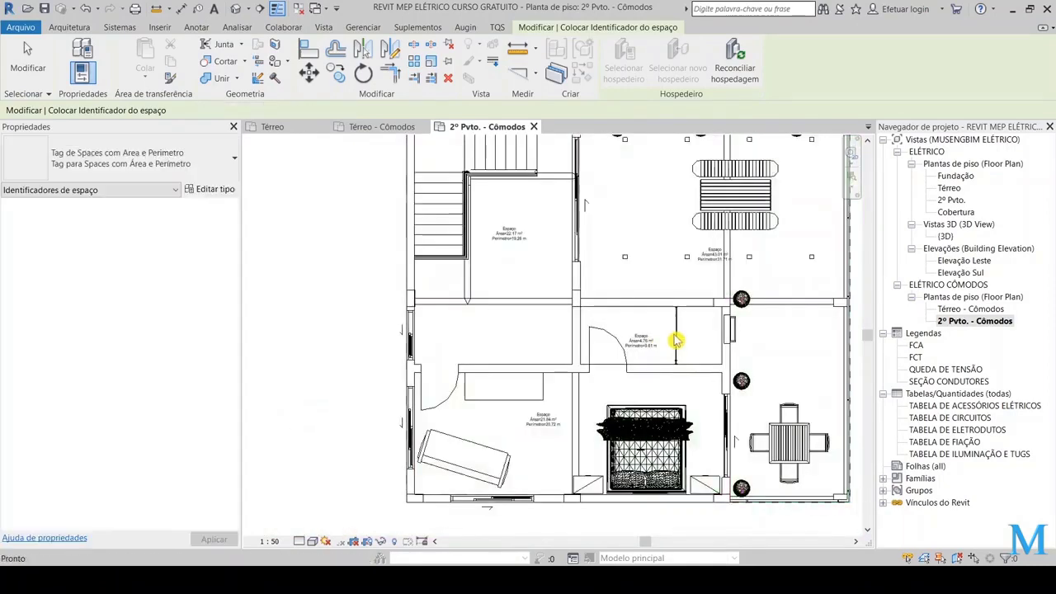
pyautogui.press('Escape')
pyautogui.scroll(3, 639, 351)
pyautogui.scroll(2, 649, 346)
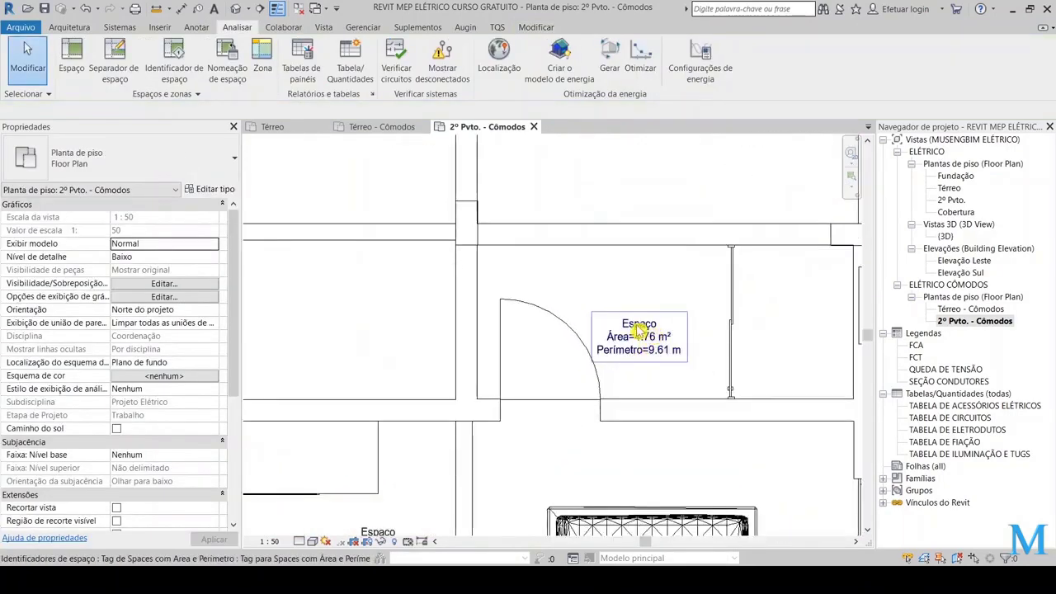
pyautogui.scroll(-3, 642, 330)
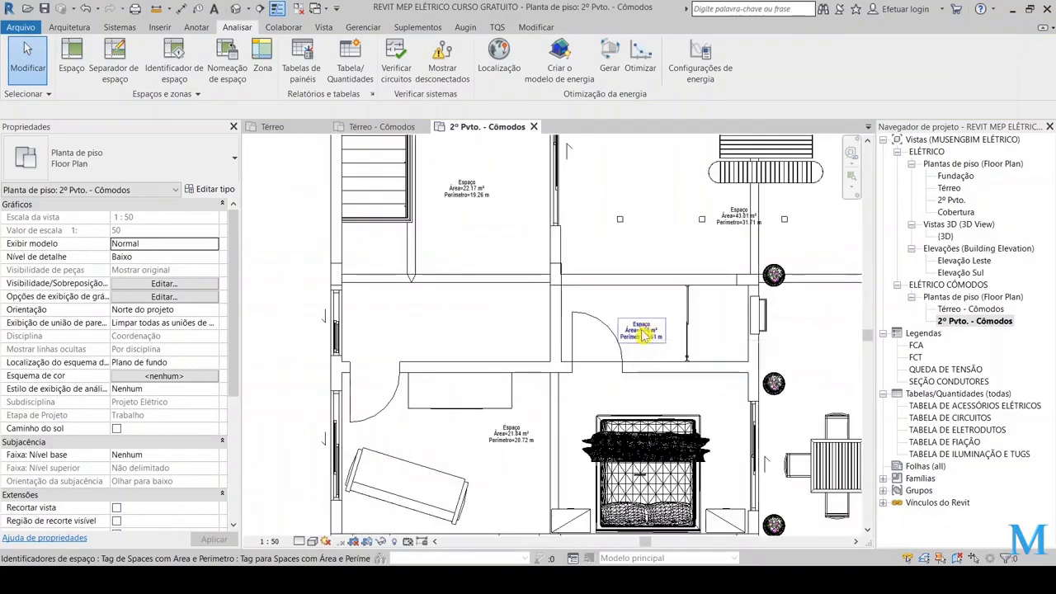
pyautogui.scroll(-2, 636, 337)
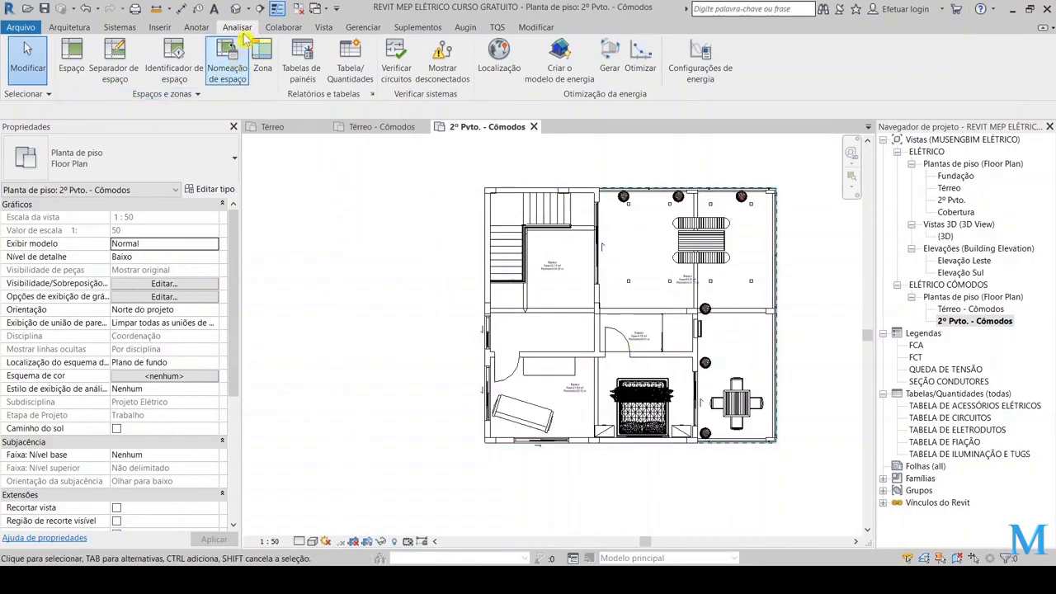
# Apply Somente nomes space naming from linked rooms across Todos os níveis.
pyautogui.click(226, 56)
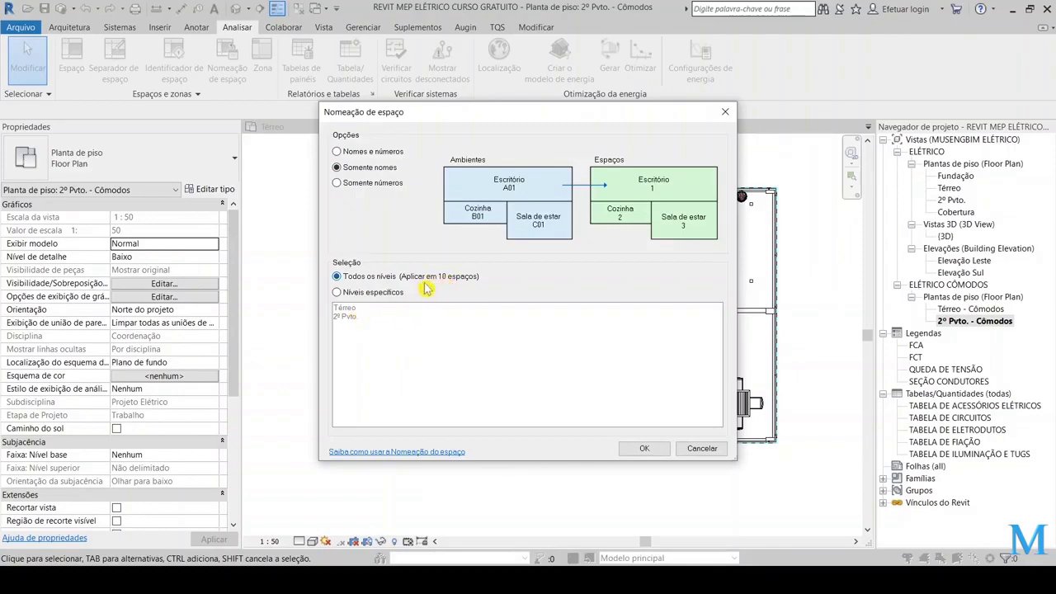
pyautogui.click(644, 452)
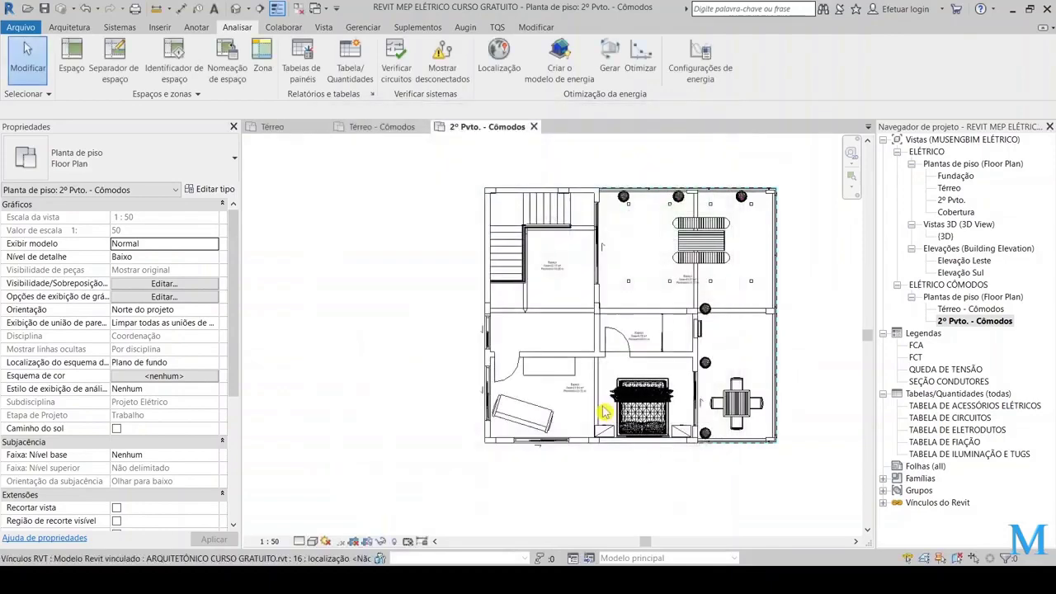
# Zoom in on the upper floor to check the BWC 2 and Suíte space tags.
pyautogui.scroll(5, 557, 278)
pyautogui.scroll(-1, 578, 261)
pyautogui.scroll(3, 487, 252)
pyautogui.scroll(-4, 487, 252)
pyautogui.scroll(3, 660, 317)
pyautogui.scroll(-3, 660, 321)
pyautogui.scroll(2, 632, 300)
pyautogui.scroll(1, 611, 235)
pyautogui.scroll(1, 636, 265)
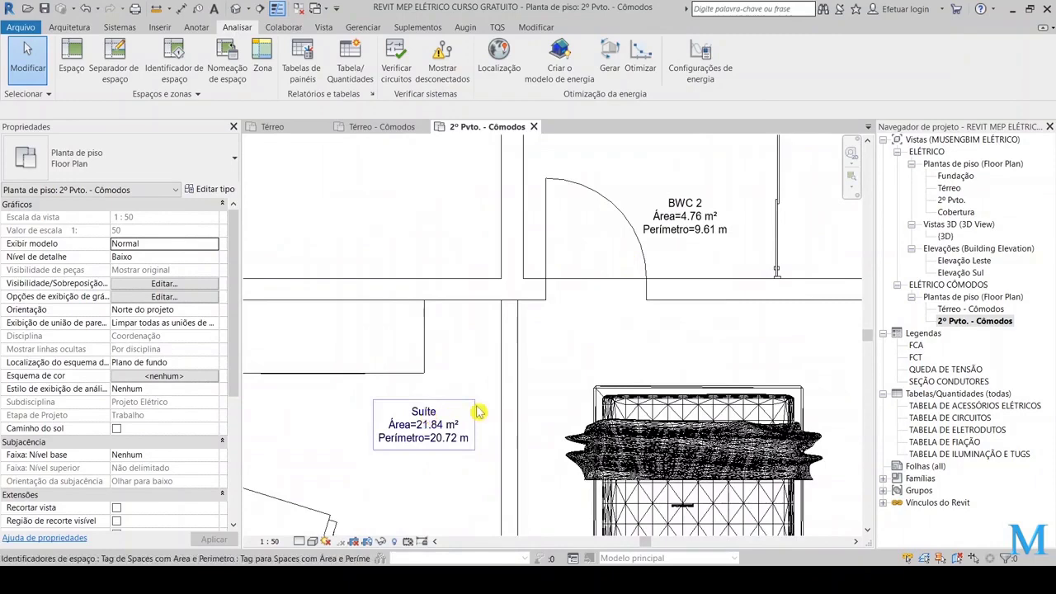
# Inspect the Térreo - Cômodos space names, then switch to the plain Térreo floor plan.
pyautogui.doubleClick(970, 308)
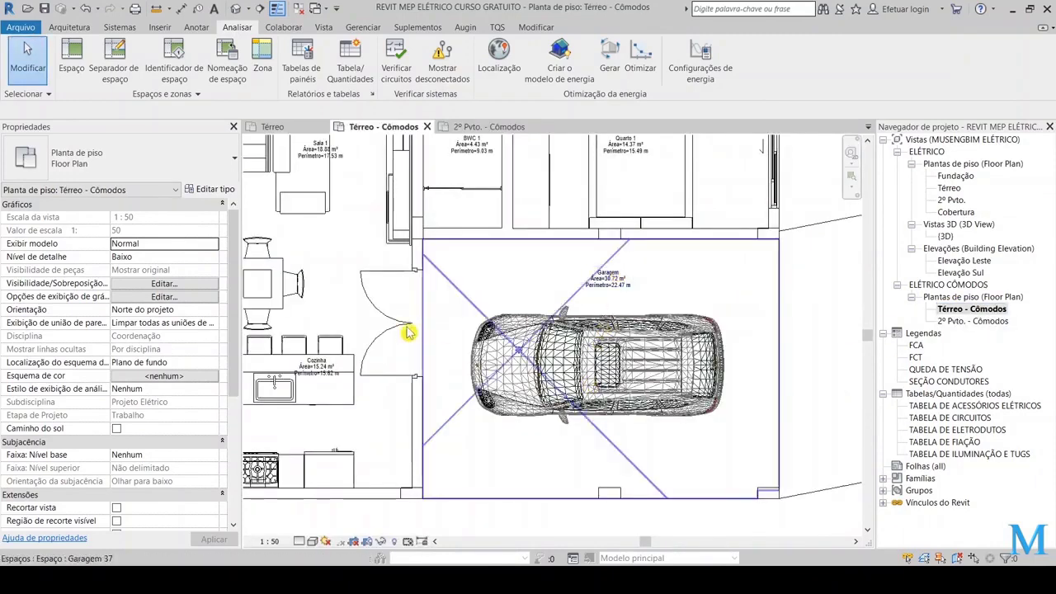
pyautogui.scroll(-1, 462, 322)
pyautogui.scroll(1, 371, 297)
pyautogui.scroll(1, 453, 247)
pyautogui.scroll(-2, 453, 248)
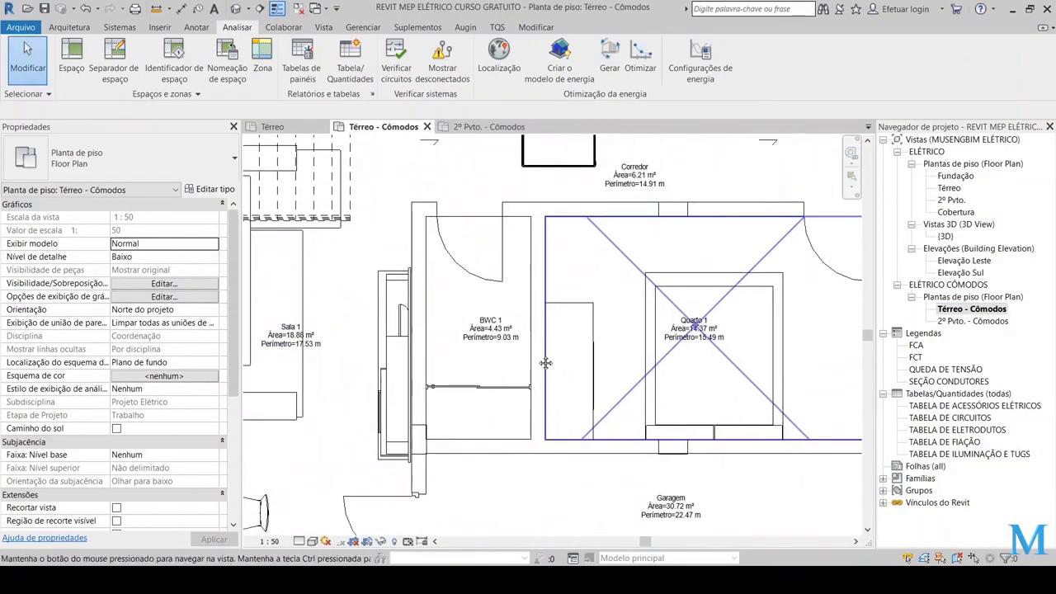
pyautogui.scroll(1, 642, 252)
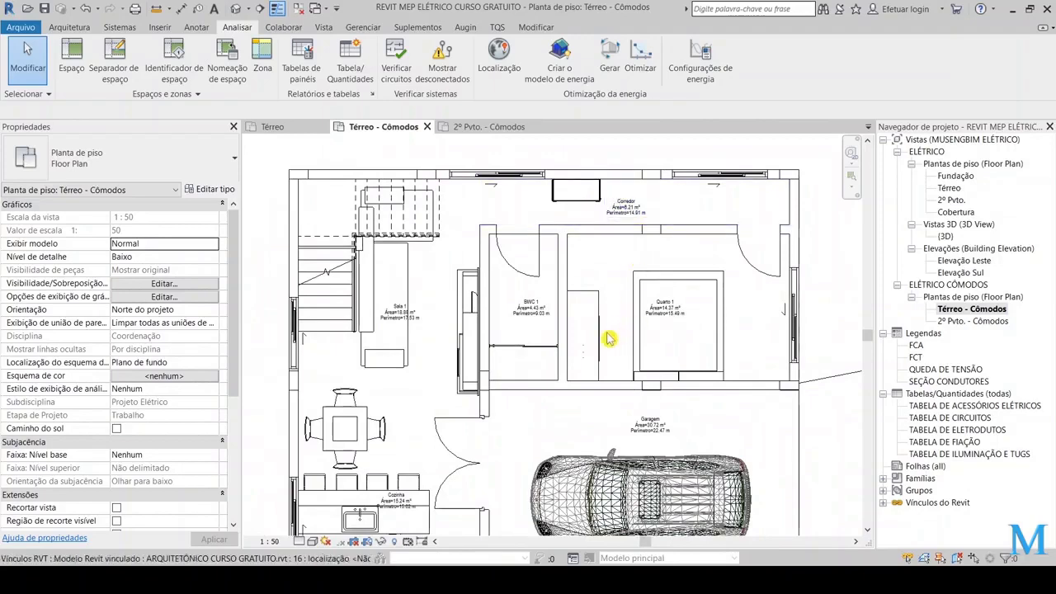
pyautogui.scroll(1, 569, 388)
pyautogui.scroll(-2, 627, 388)
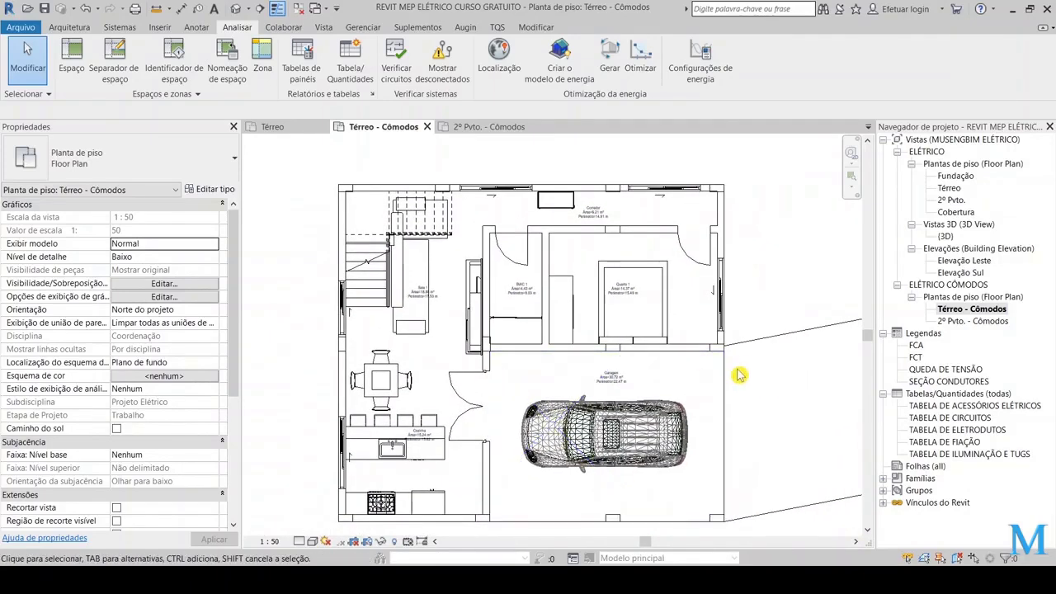
pyautogui.scroll(-1, 737, 370)
pyautogui.scroll(-1, 746, 364)
pyautogui.scroll(1, 661, 388)
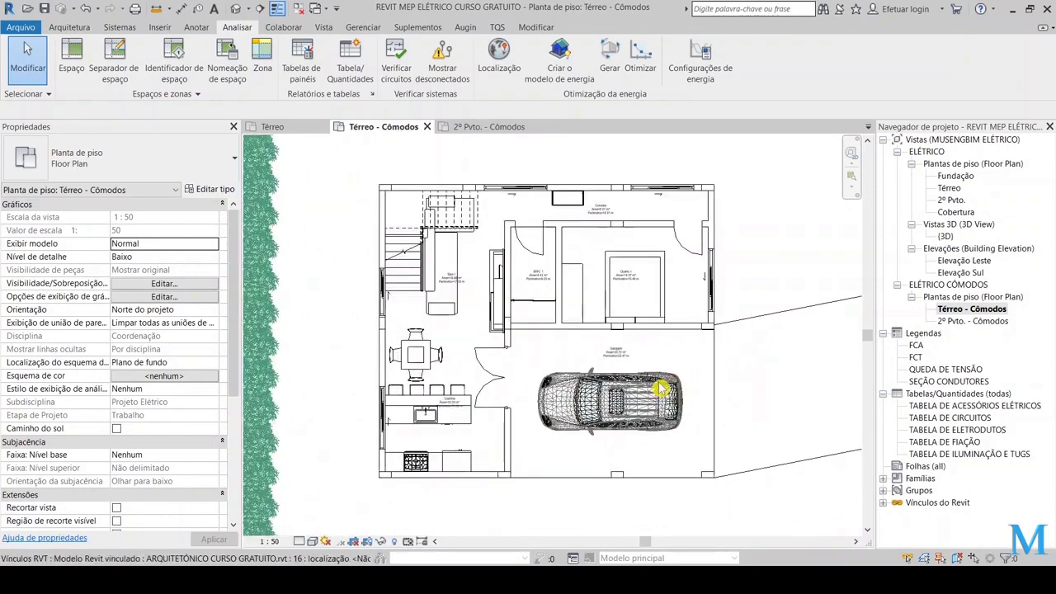
pyautogui.doubleClick(948, 188)
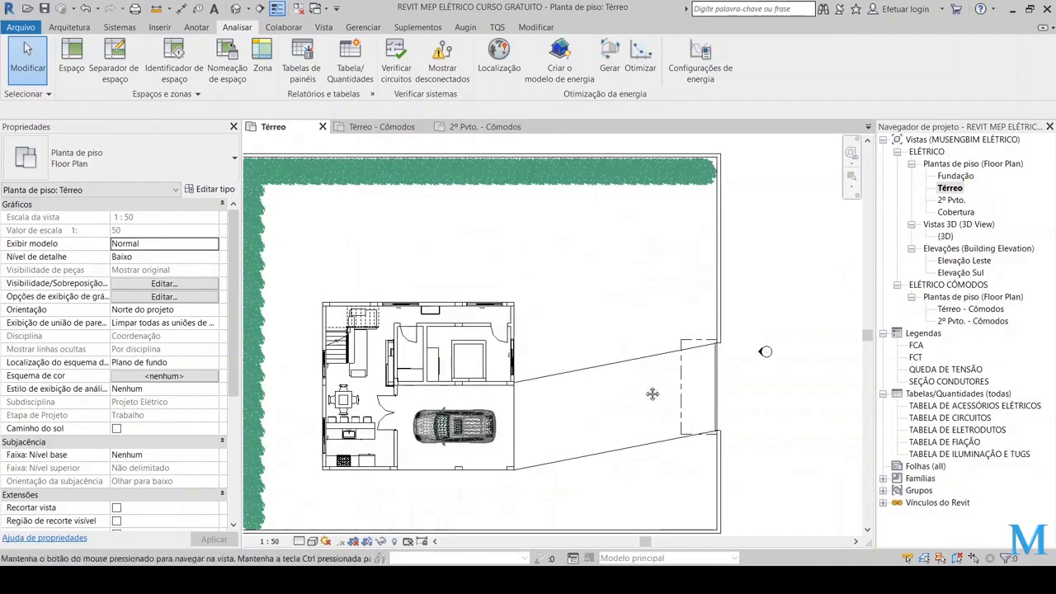
pyautogui.click(943, 190)
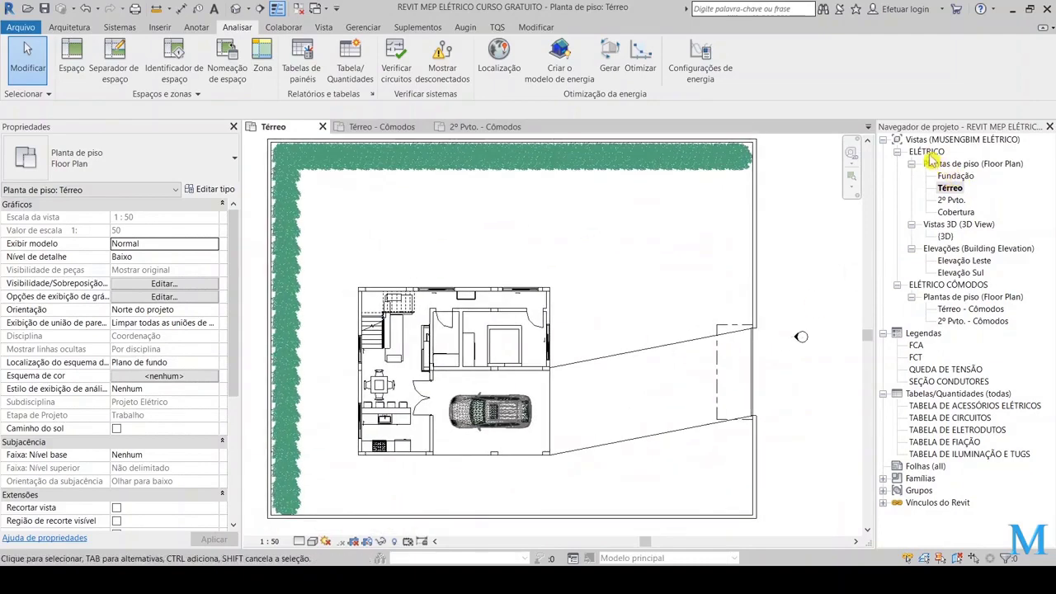
pyautogui.click(927, 153)
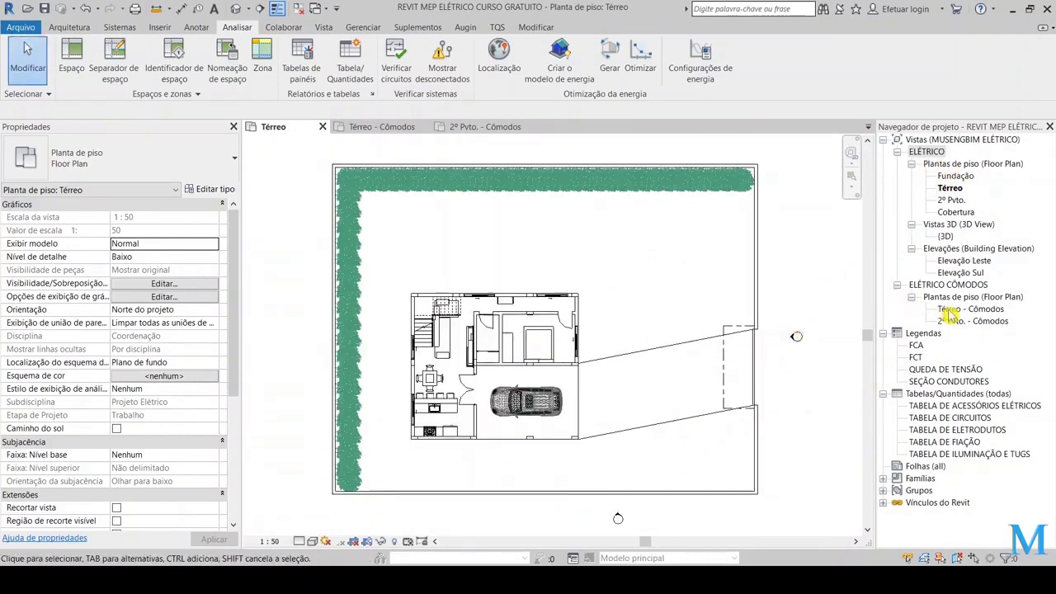
pyautogui.doubleClick(949, 311)
pyautogui.scroll(2, 592, 286)
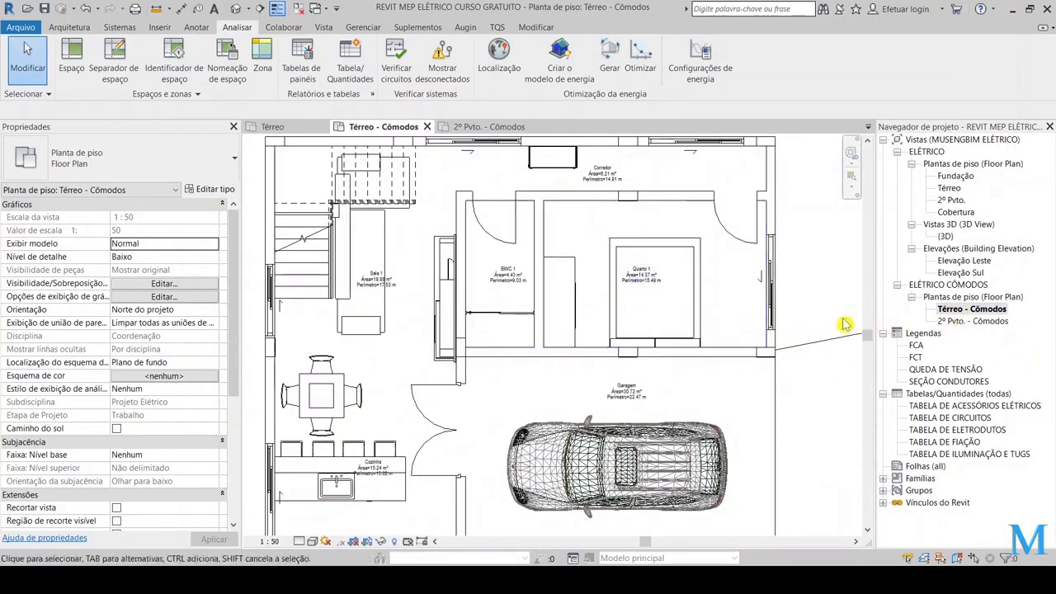
pyautogui.scroll(2, 650, 275)
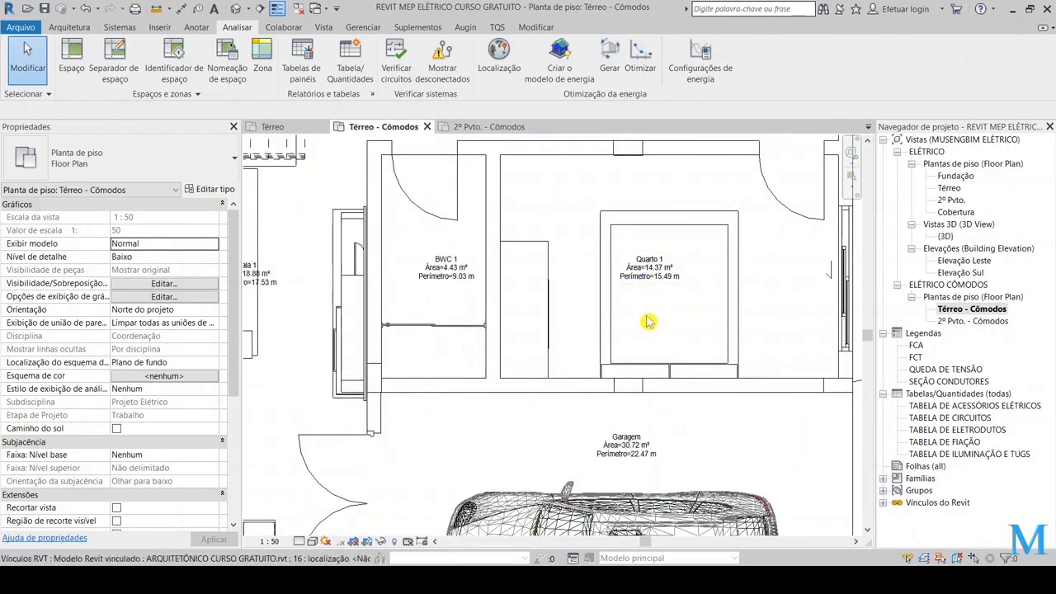
pyautogui.scroll(-1, 636, 285)
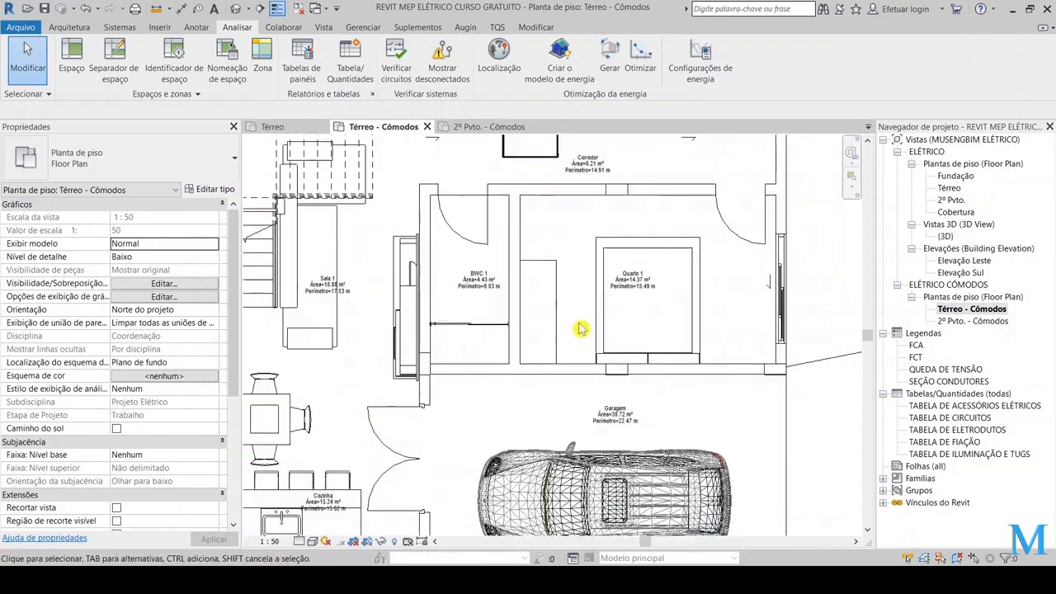
pyautogui.scroll(-1, 642, 295)
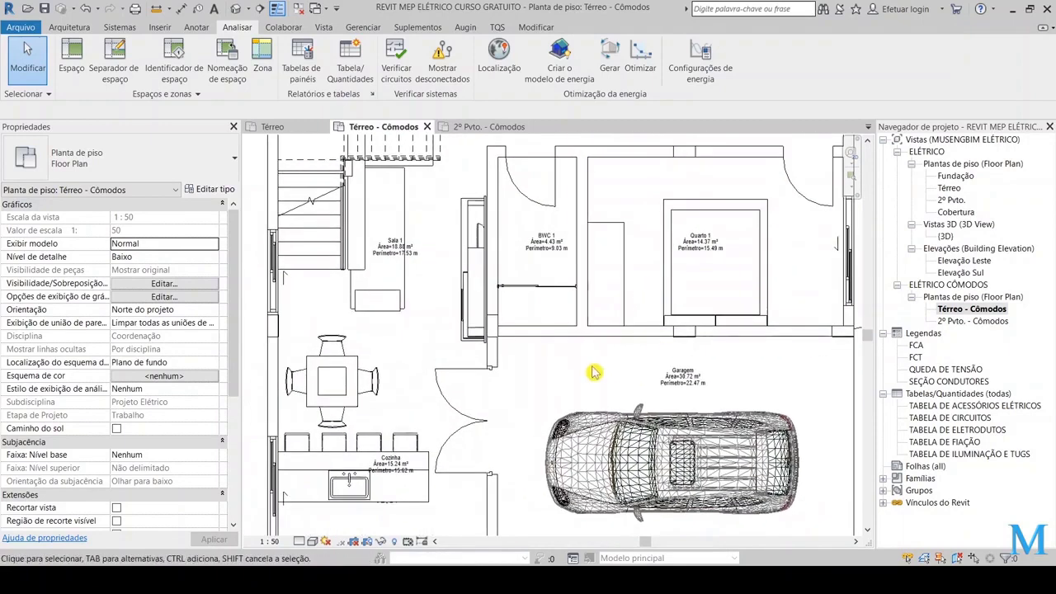